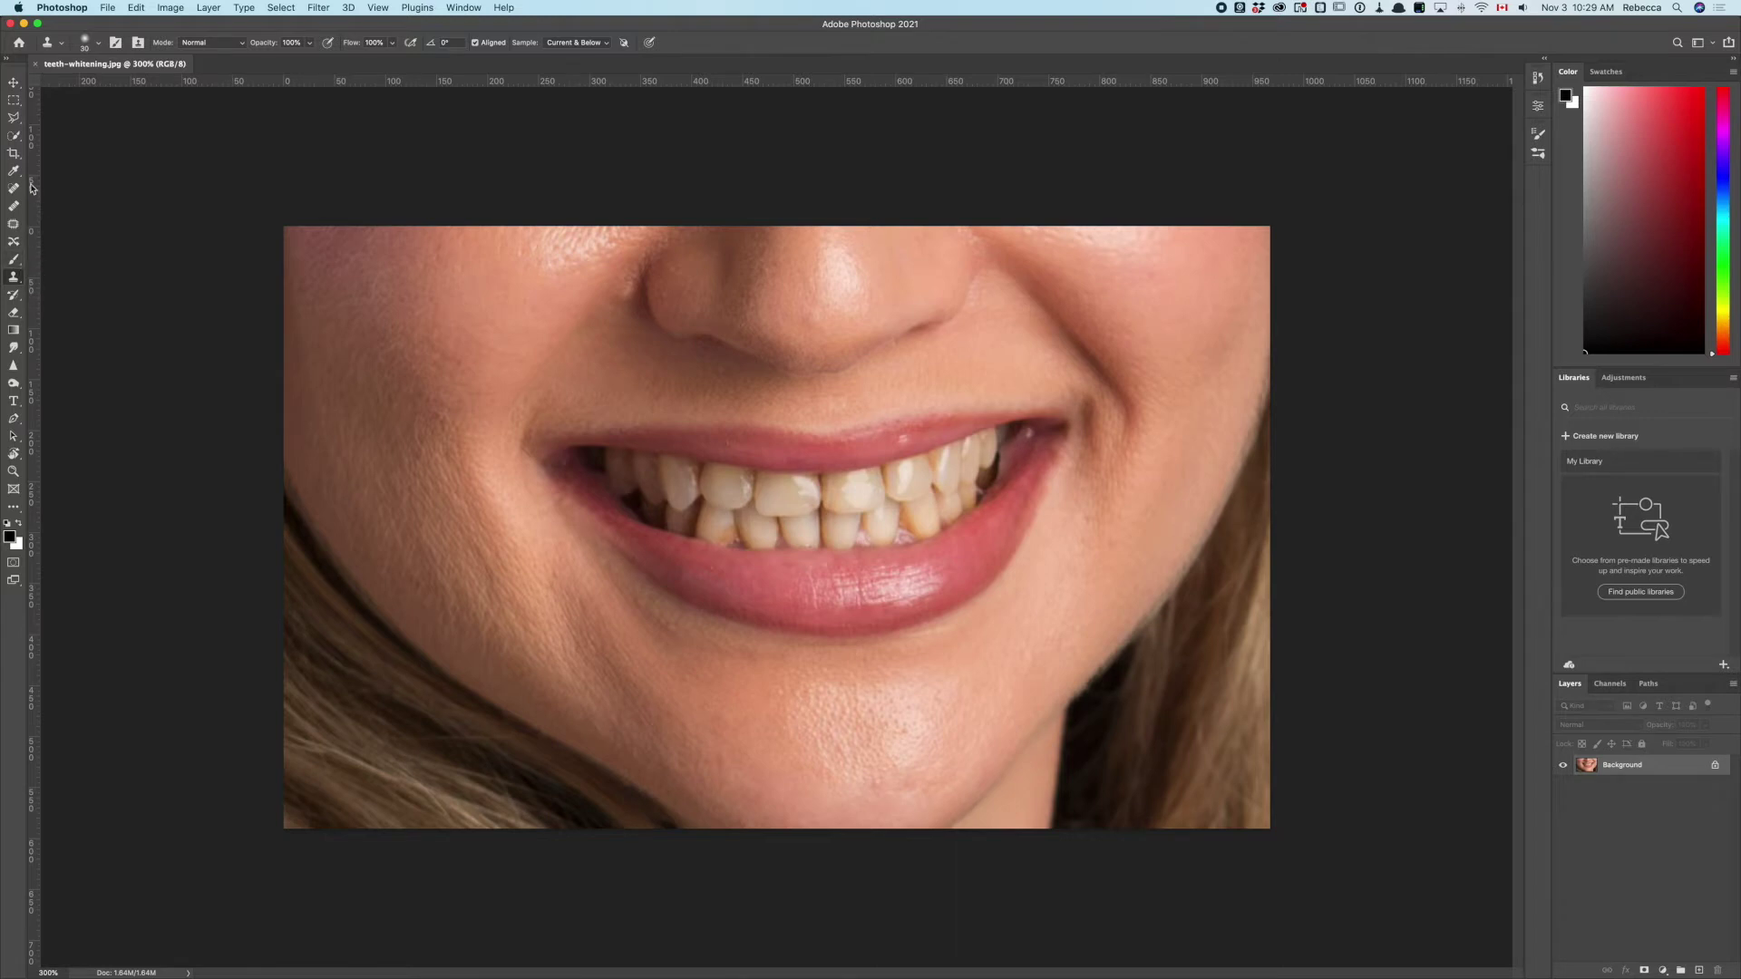
Draw a rough Lasso outline around the teeth and preview it in Quick Mask.
click(14, 117)
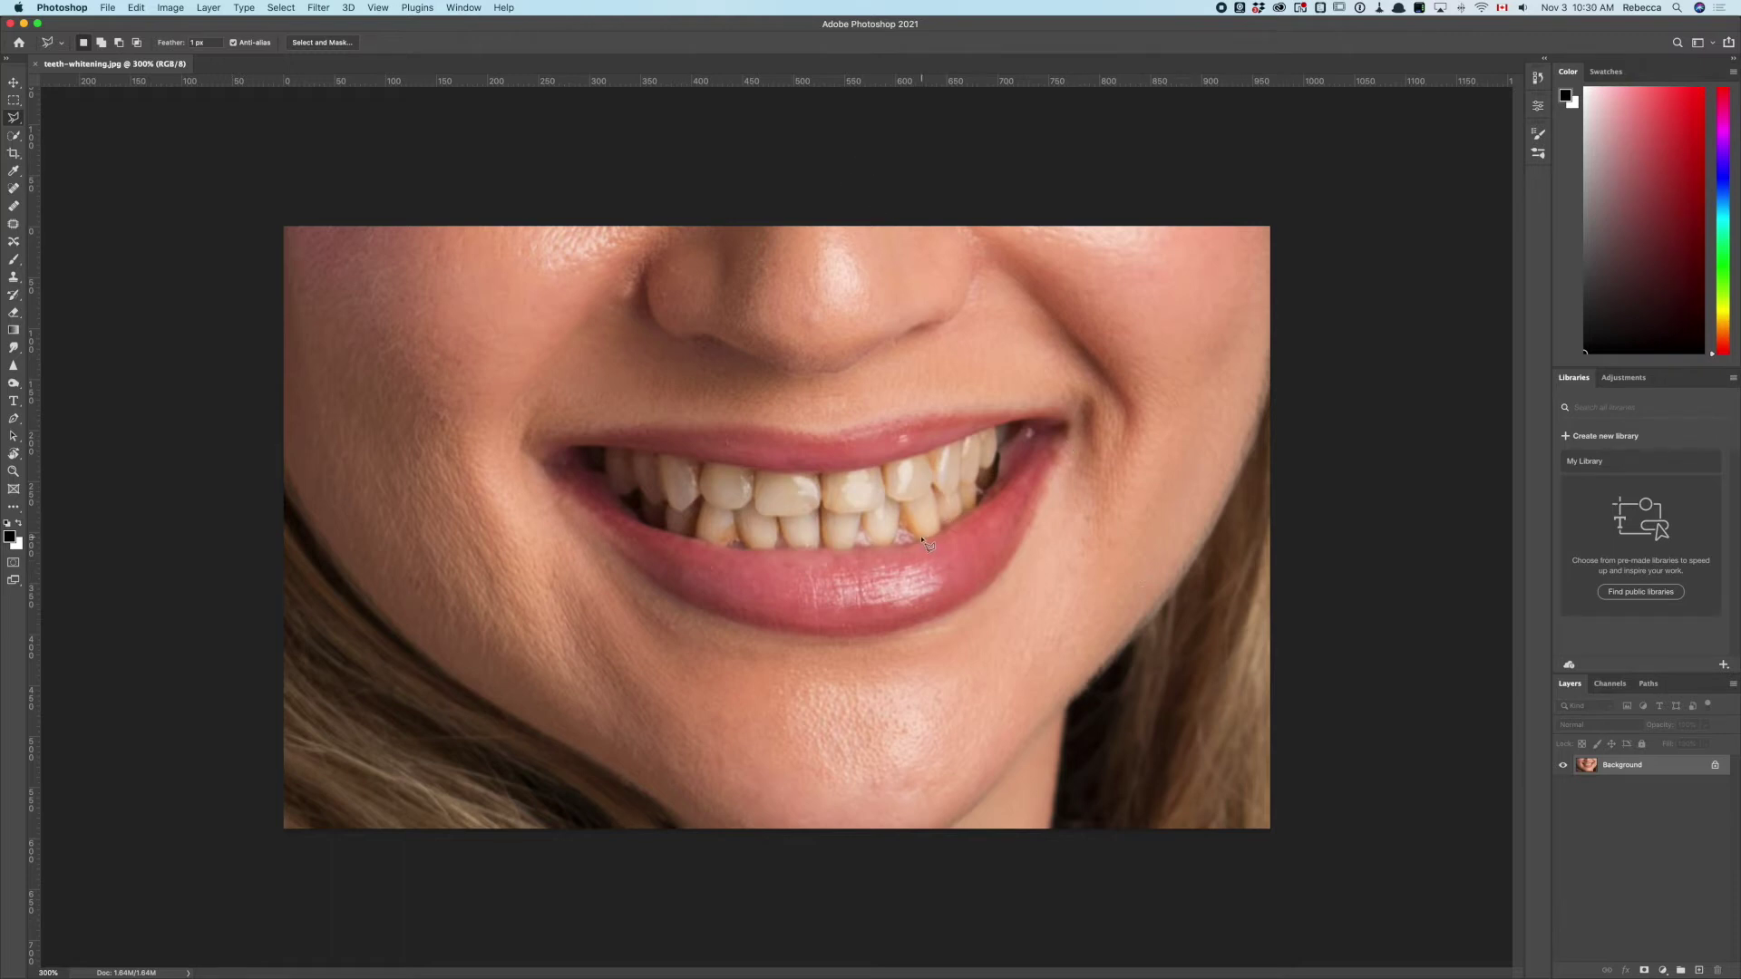
mouse_move(936, 542)
mouse_down()
mouse_move(980, 513)
mouse_move(1005, 428)
mouse_move(825, 481)
mouse_move(603, 452)
mouse_move(613, 500)
mouse_move(673, 533)
mouse_move(831, 557)
mouse_move(865, 531)
mouse_move(894, 545)
mouse_up()
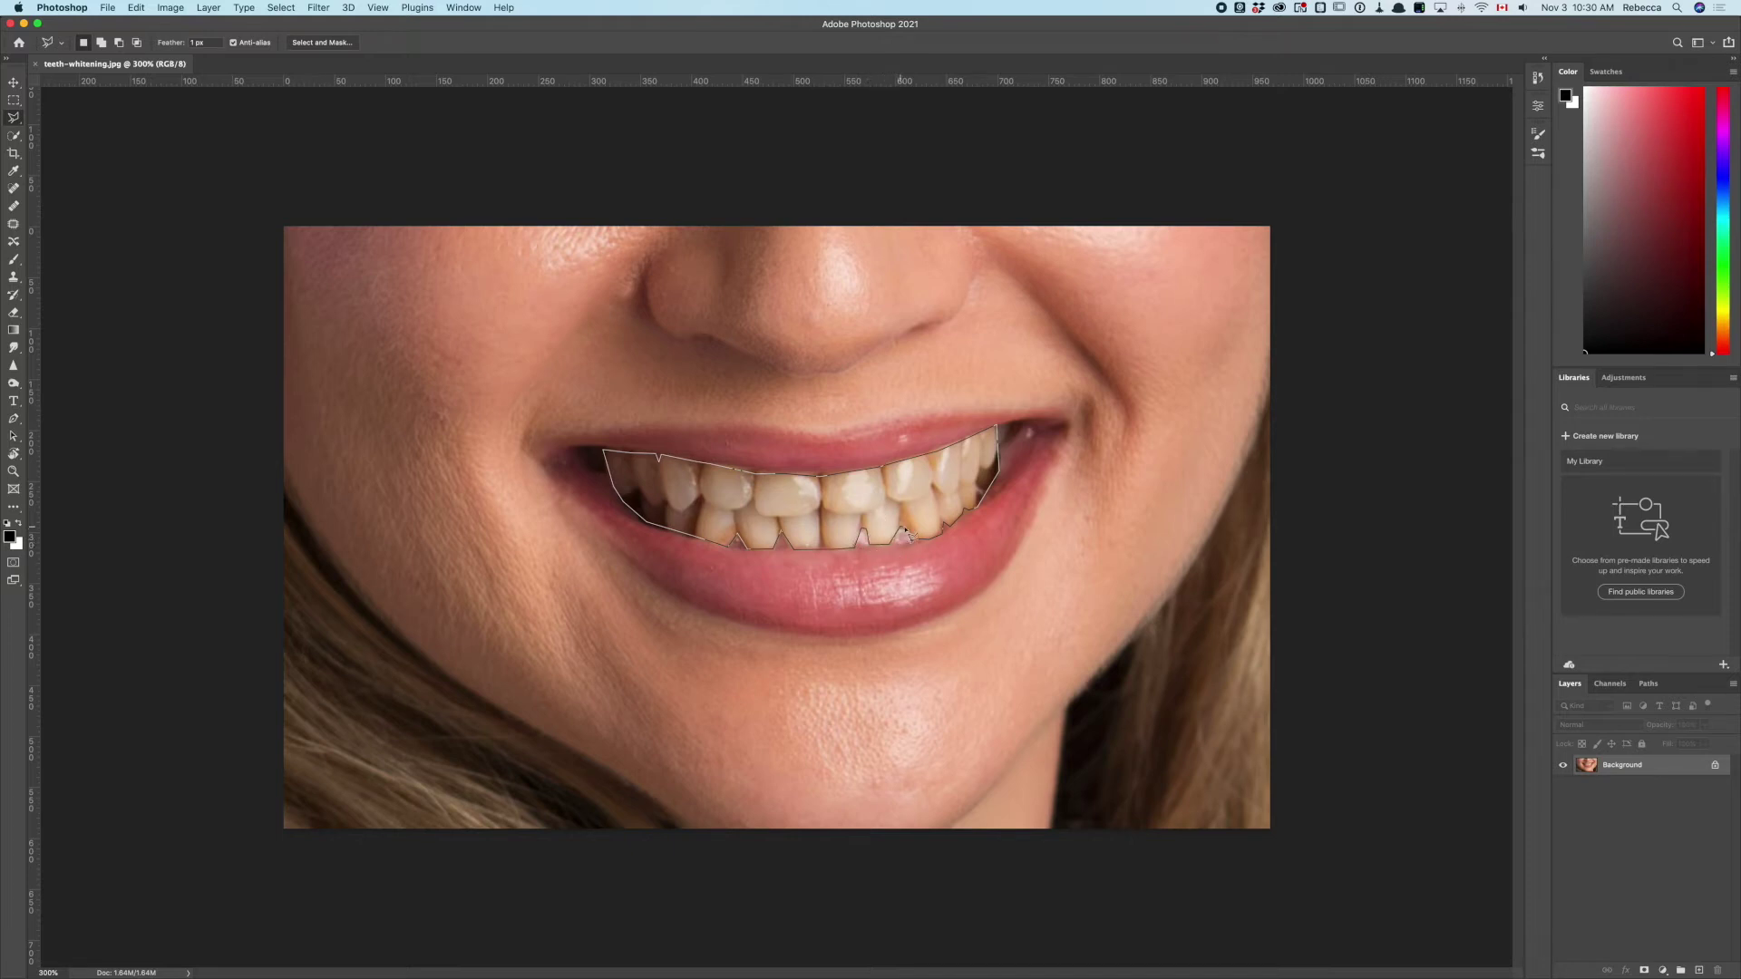
drag(922, 544, 924, 545)
key(q)
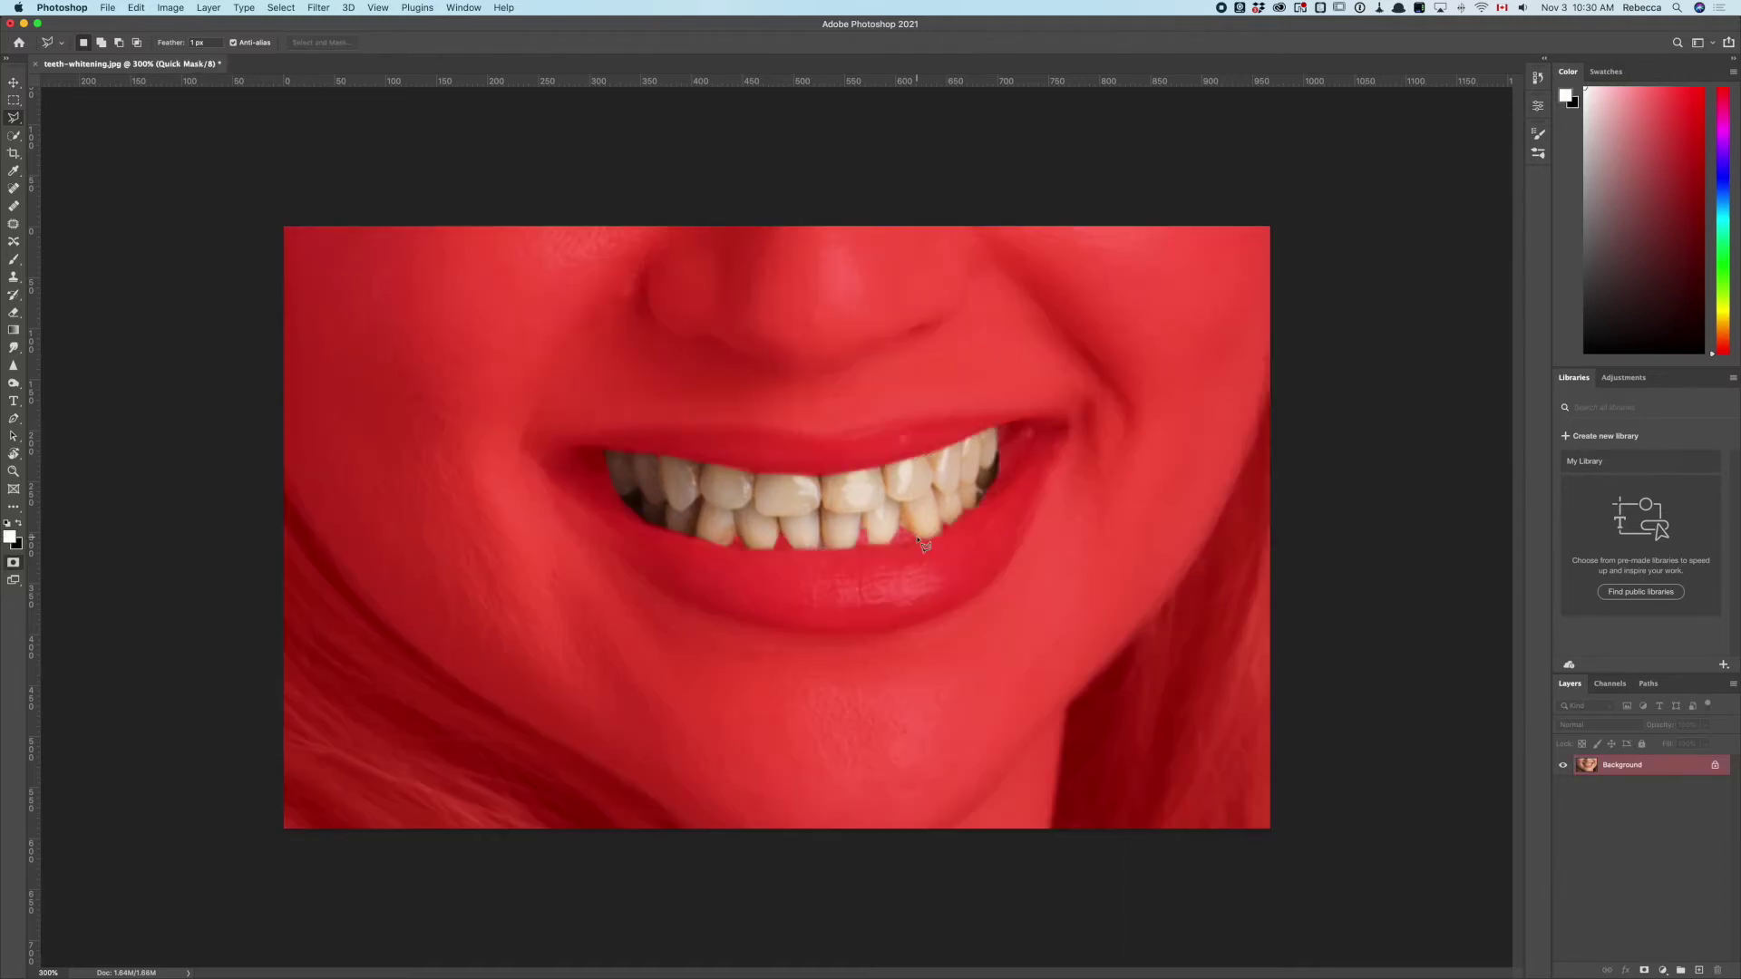
Exit Quick Mask and drop the rough freehand teeth selection.
key(q)
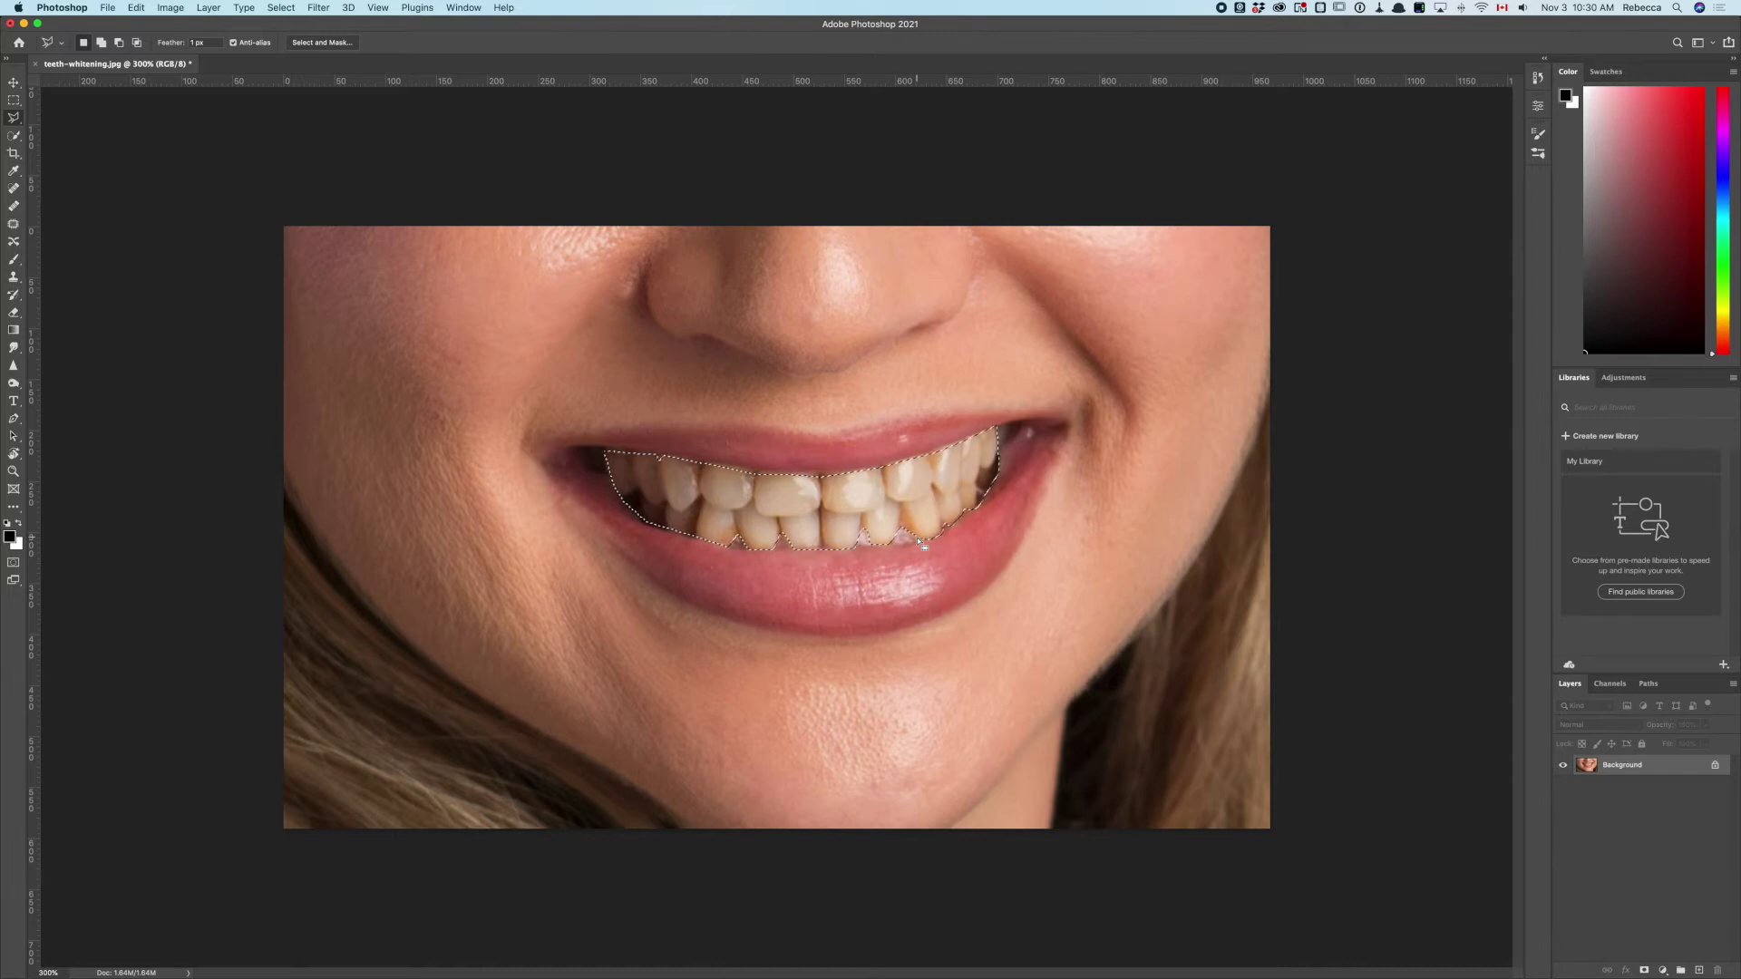
key(super+h)
click(16, 138)
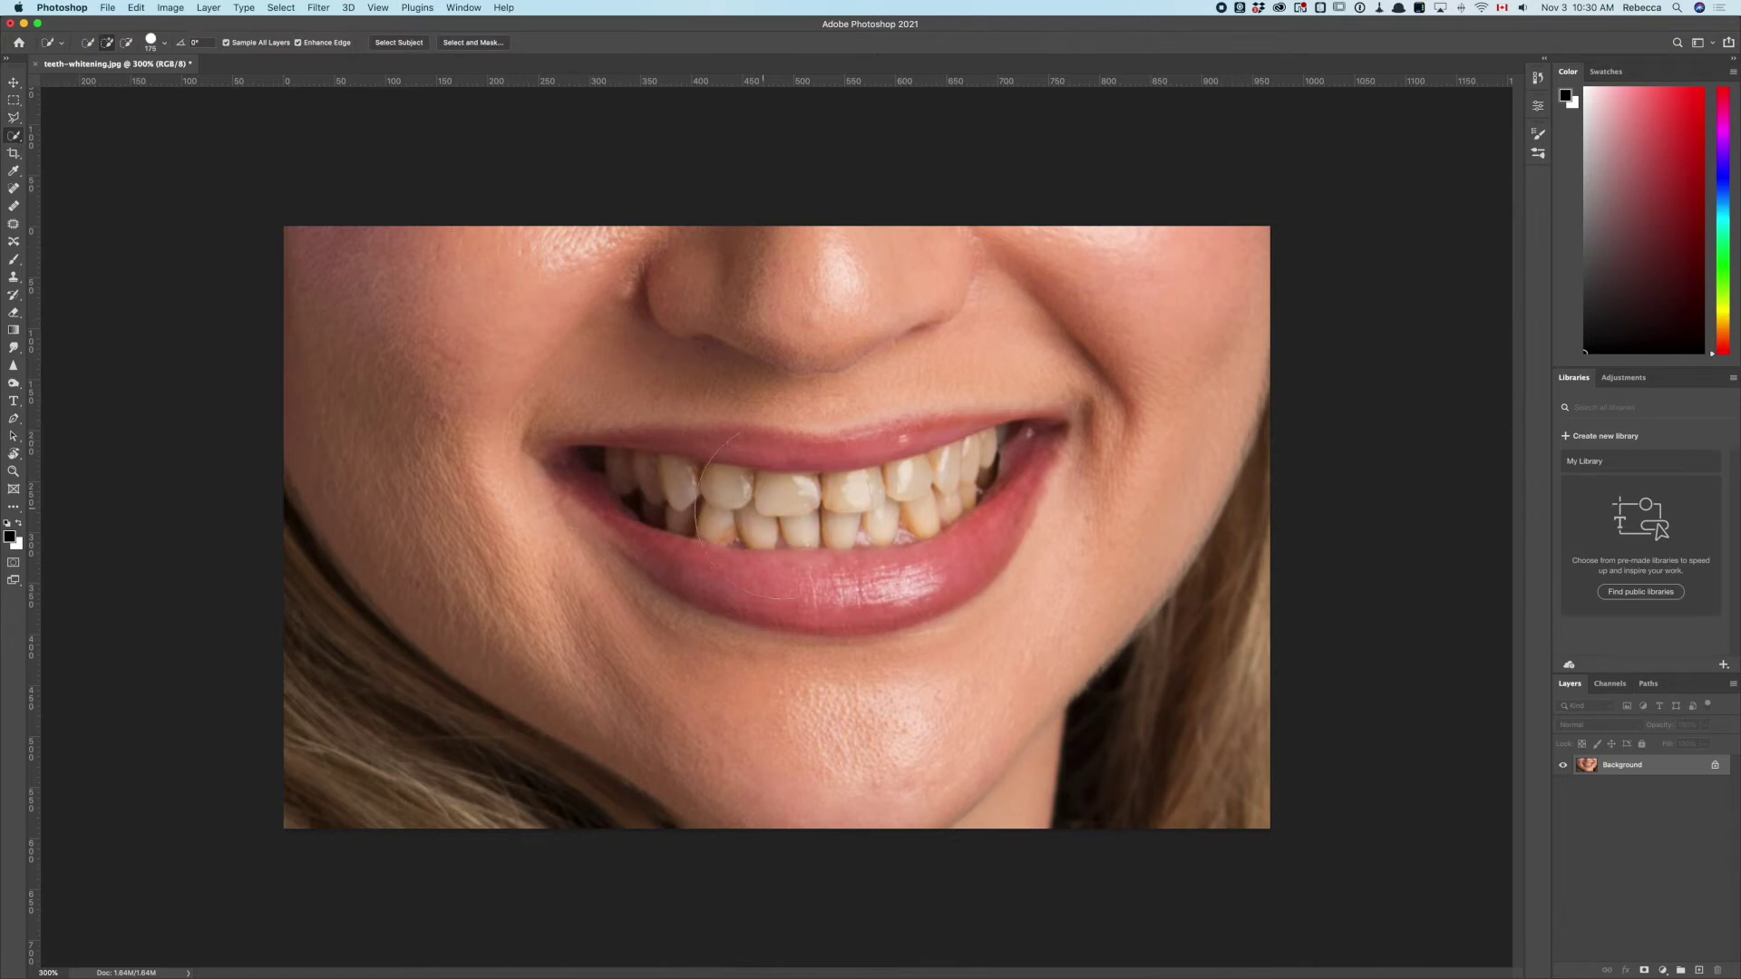
With a smaller Quick Selection brush, paint over the right and left teeth, checking in Quick Mask.
key(bracketleft)
key(bracketleft)
key(bracketleft)
key(bracketleft)
key(bracketleft)
key(bracketleft)
key(bracketleft)
key(x)
key(q)
key(q)
key(x)
drag(839, 503, 909, 494)
key(x)
key(q)
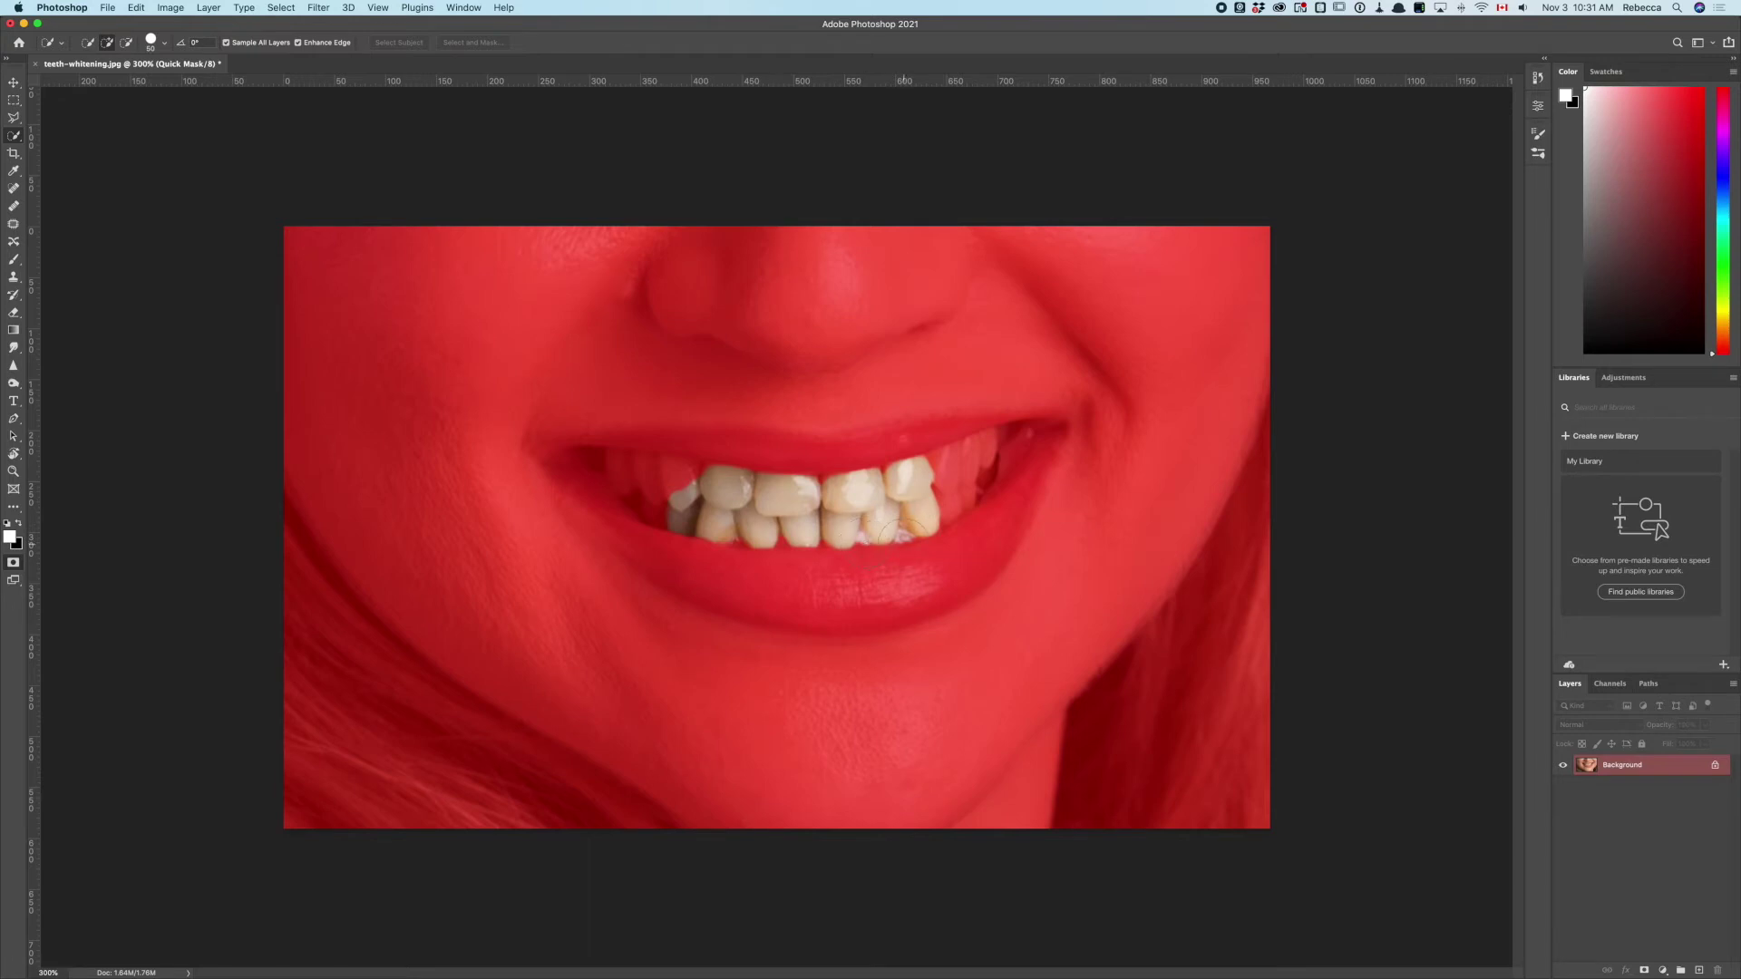
key(q)
key(x)
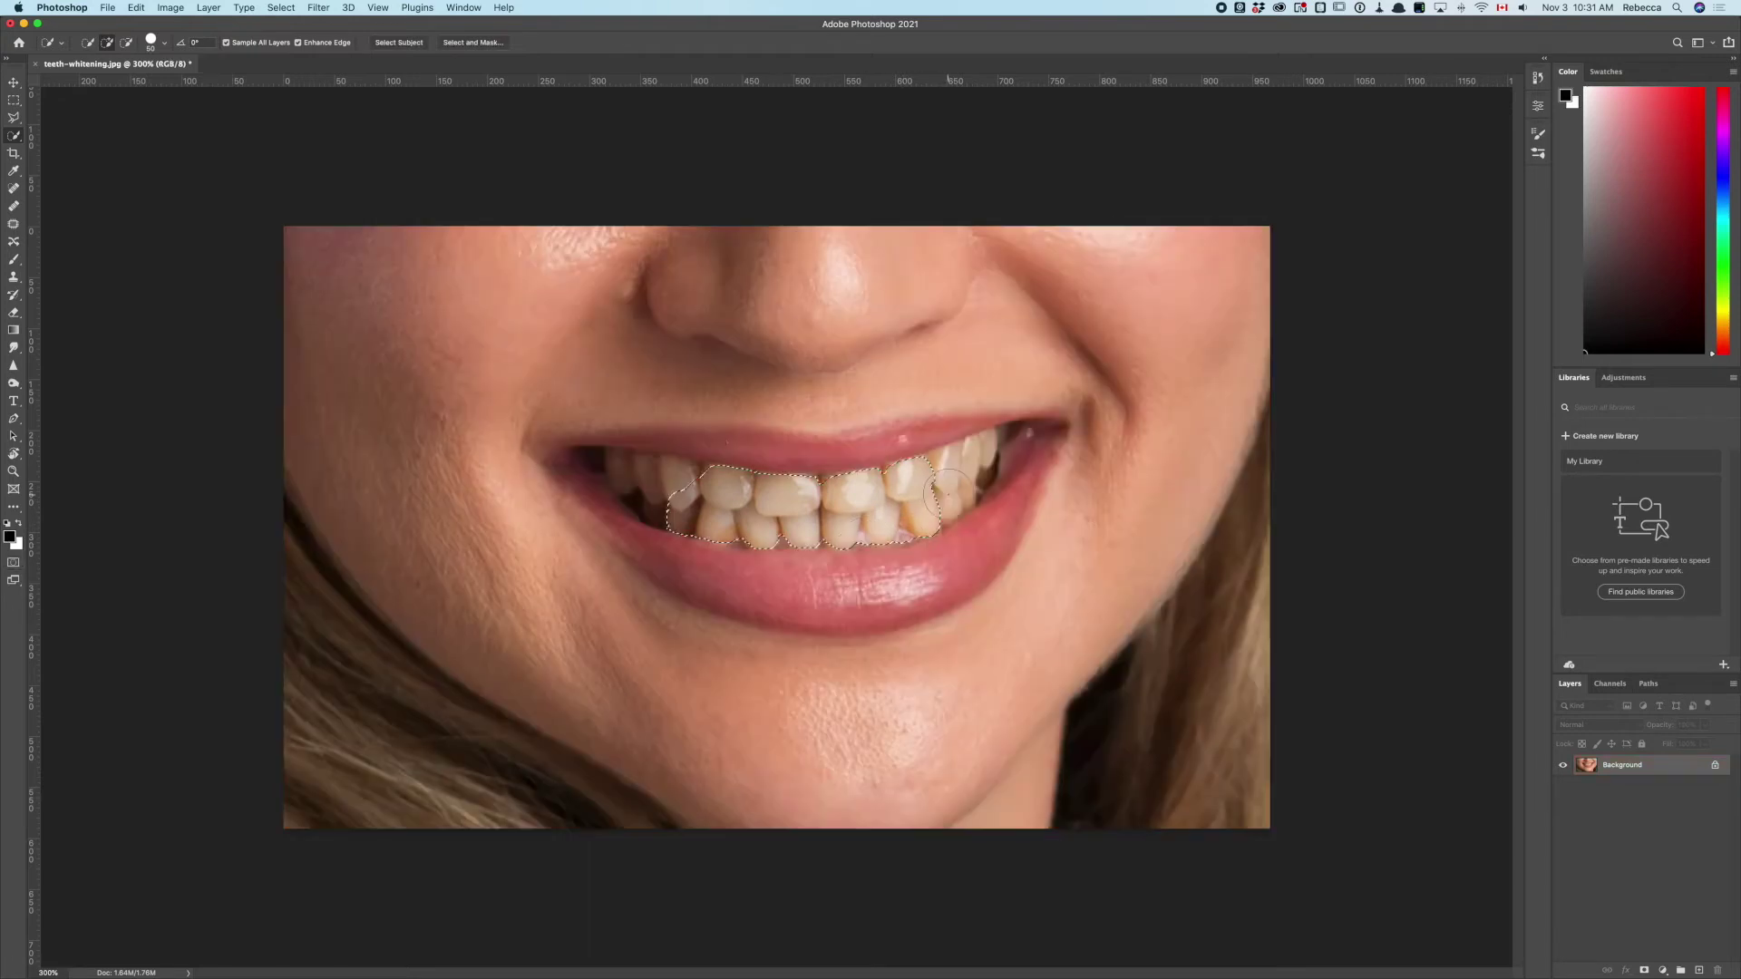
drag(918, 513, 983, 453)
mouse_move(780, 491)
mouse_down()
mouse_move(698, 467)
mouse_move(626, 476)
mouse_up()
Zoom in, Alt-subtract lips and gums from the teeth selection, check in Quick Mask, and zoom out.
super+click(895, 544)
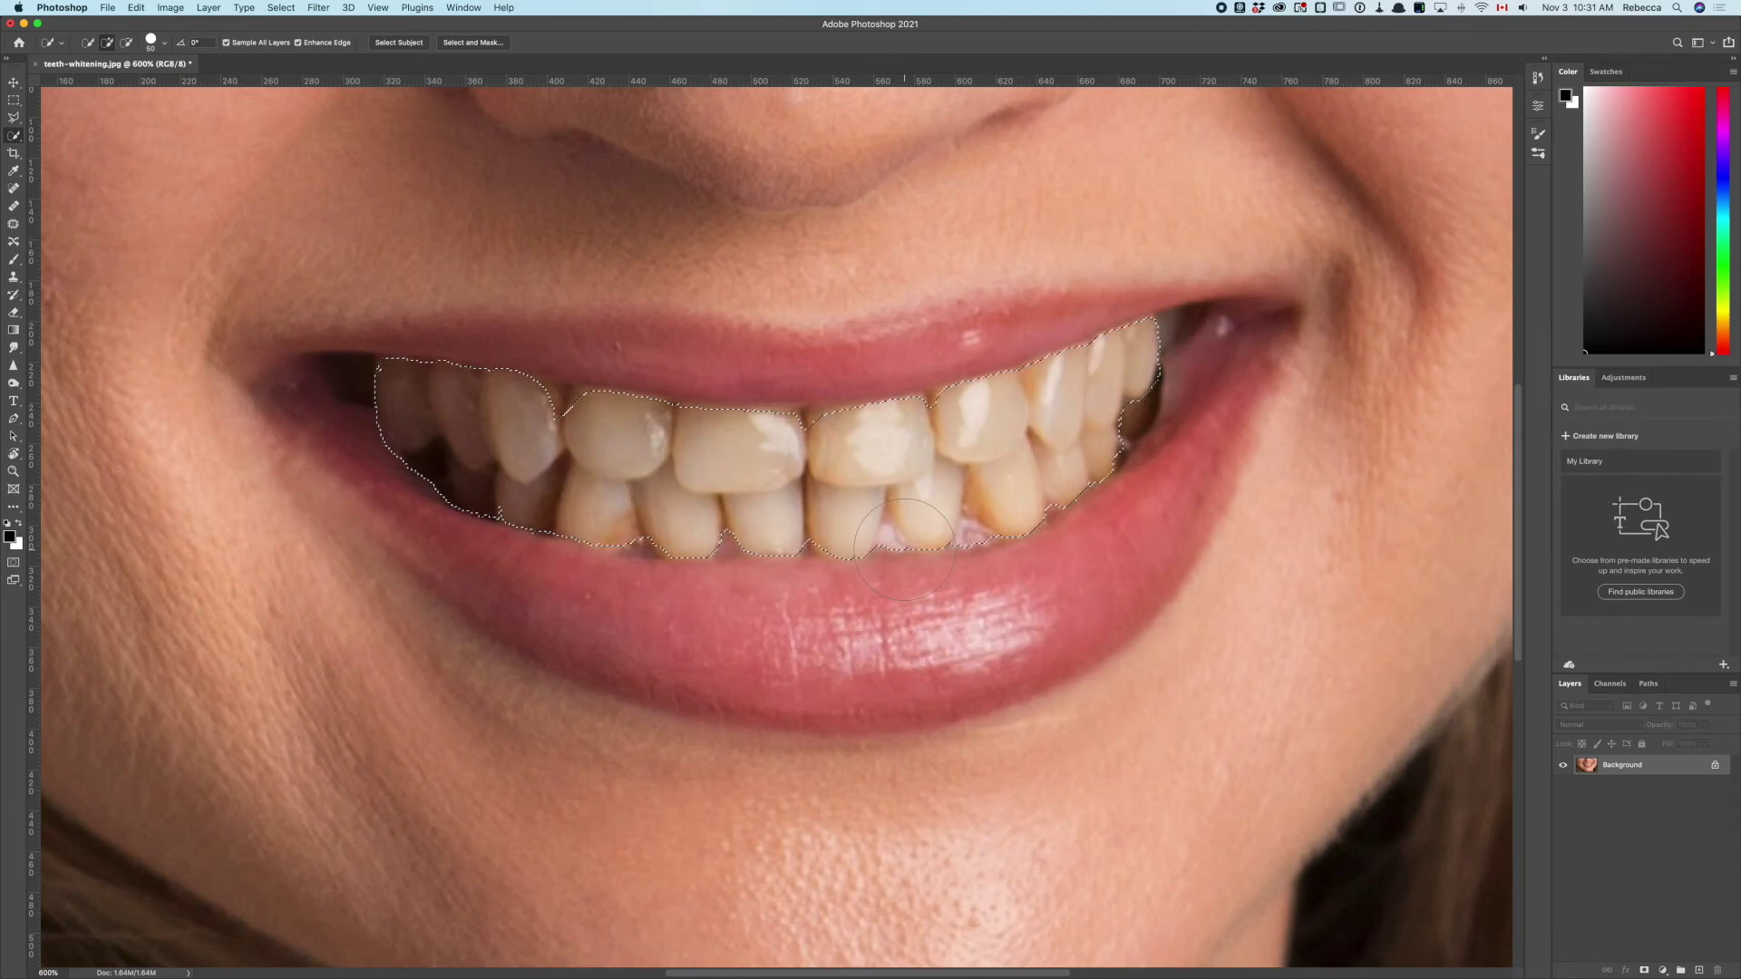
key(bracketleft)
key(bracketleft)
key(alt)
key(q)
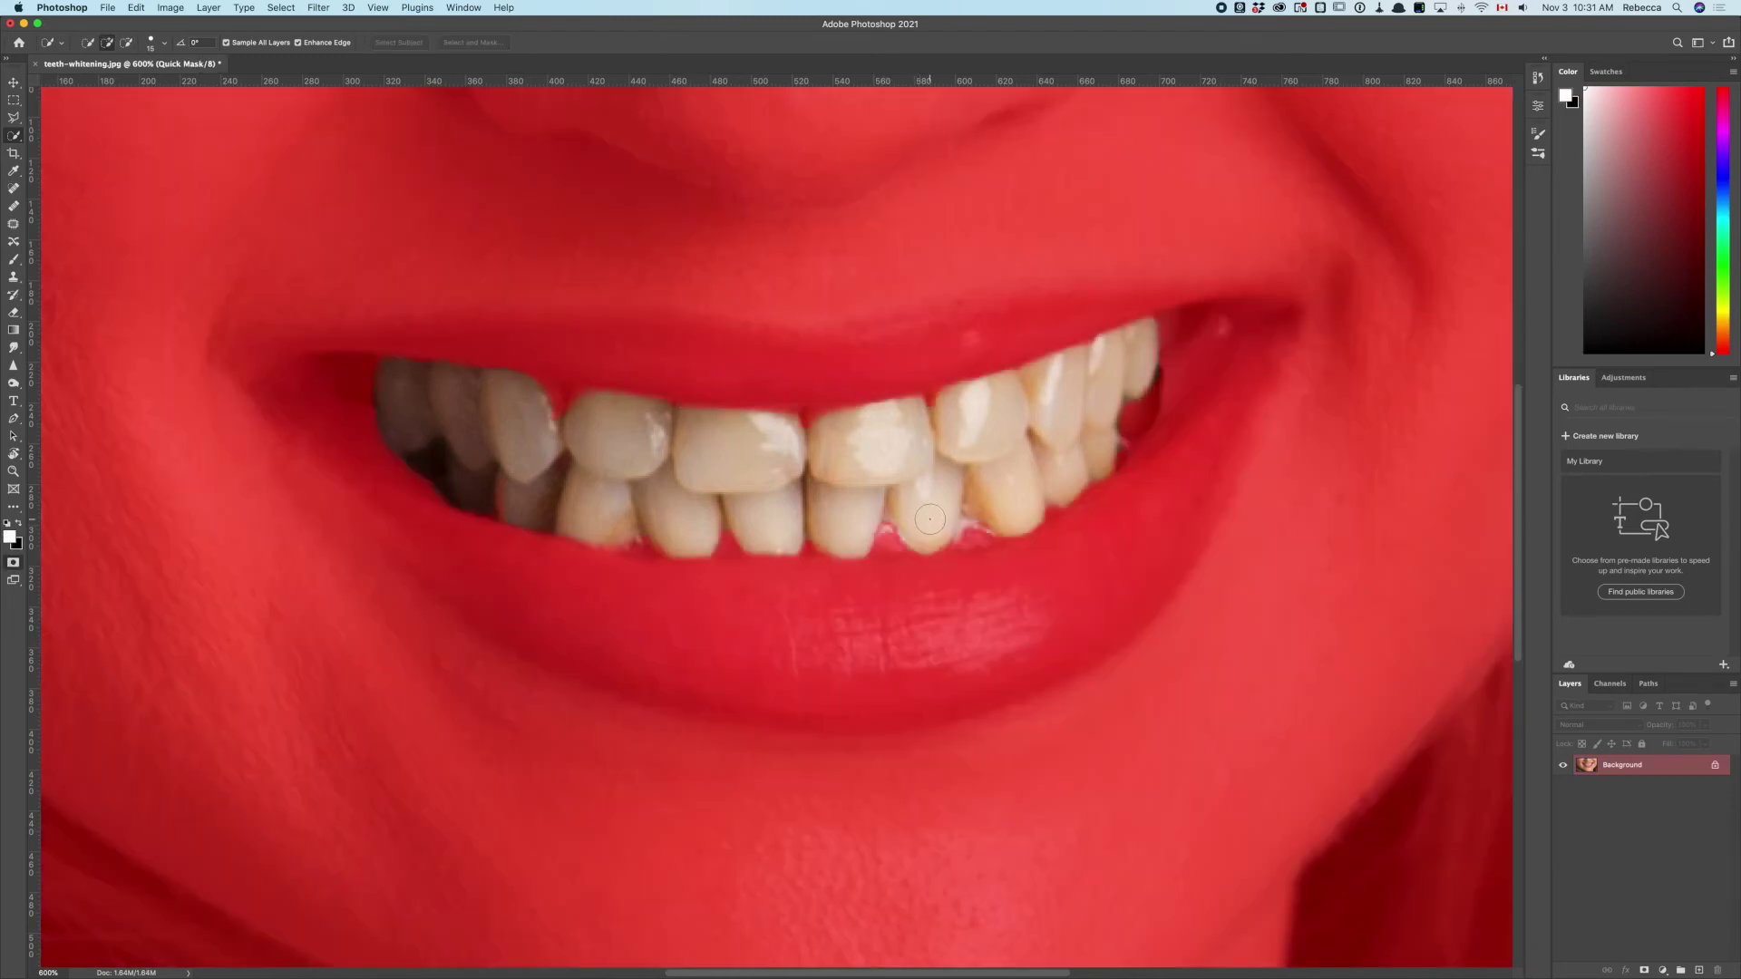
key(q)
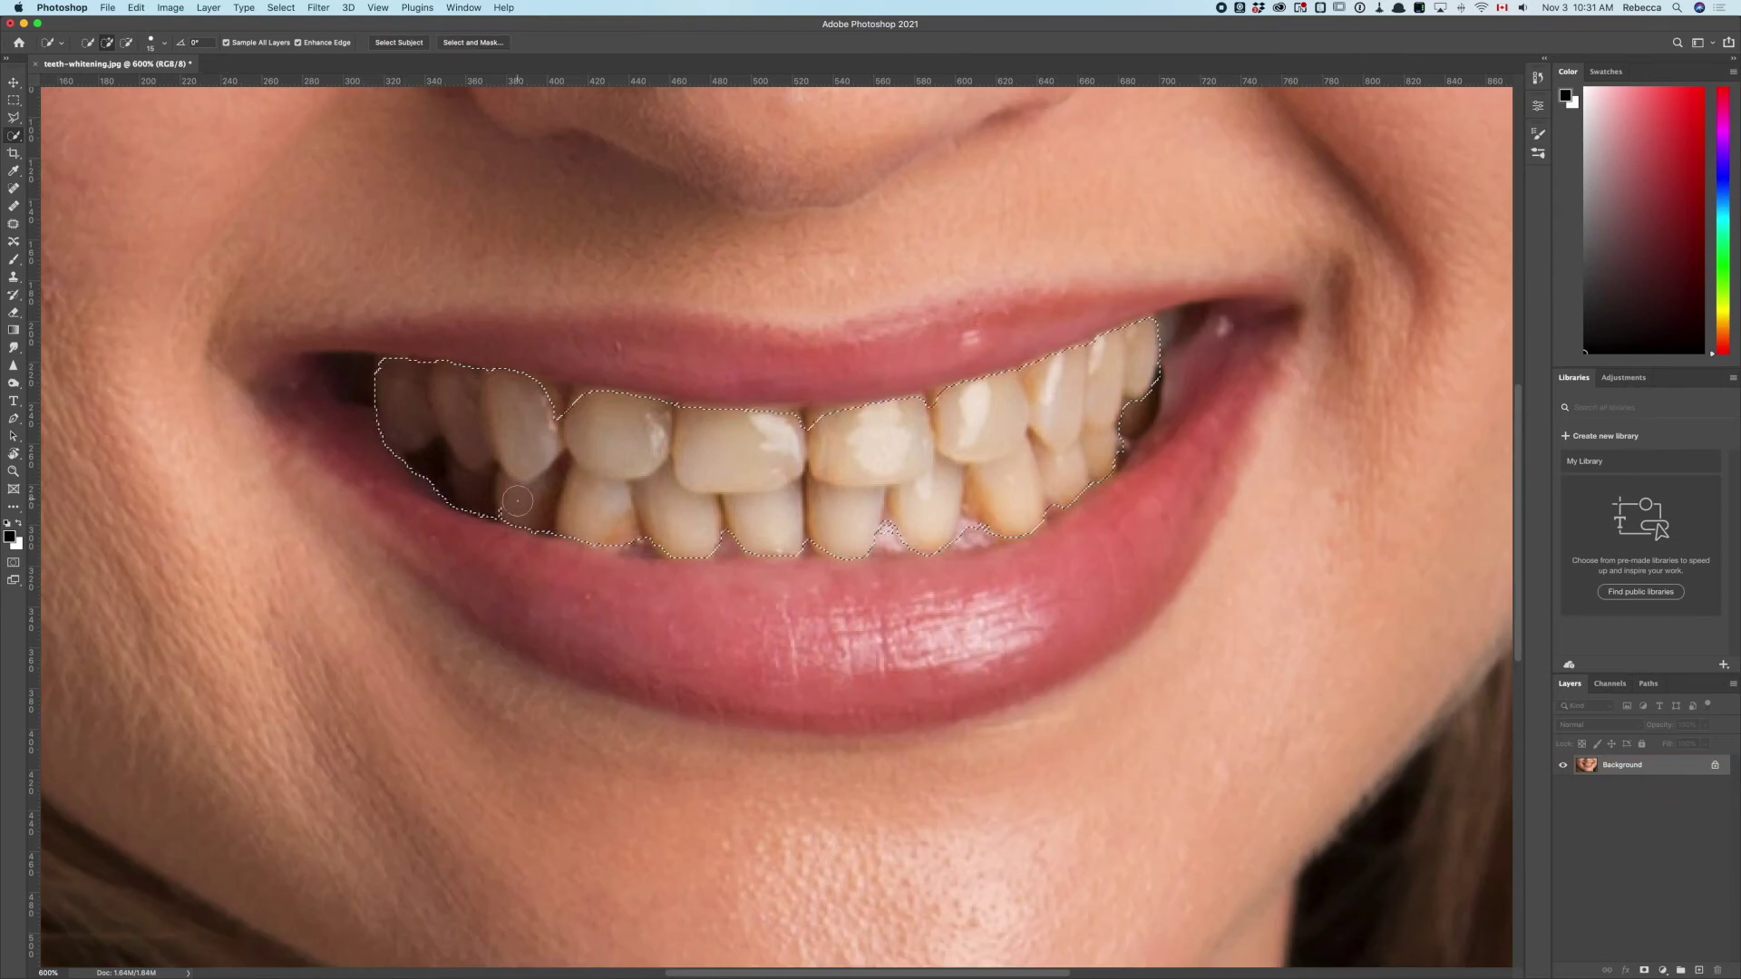
key(q)
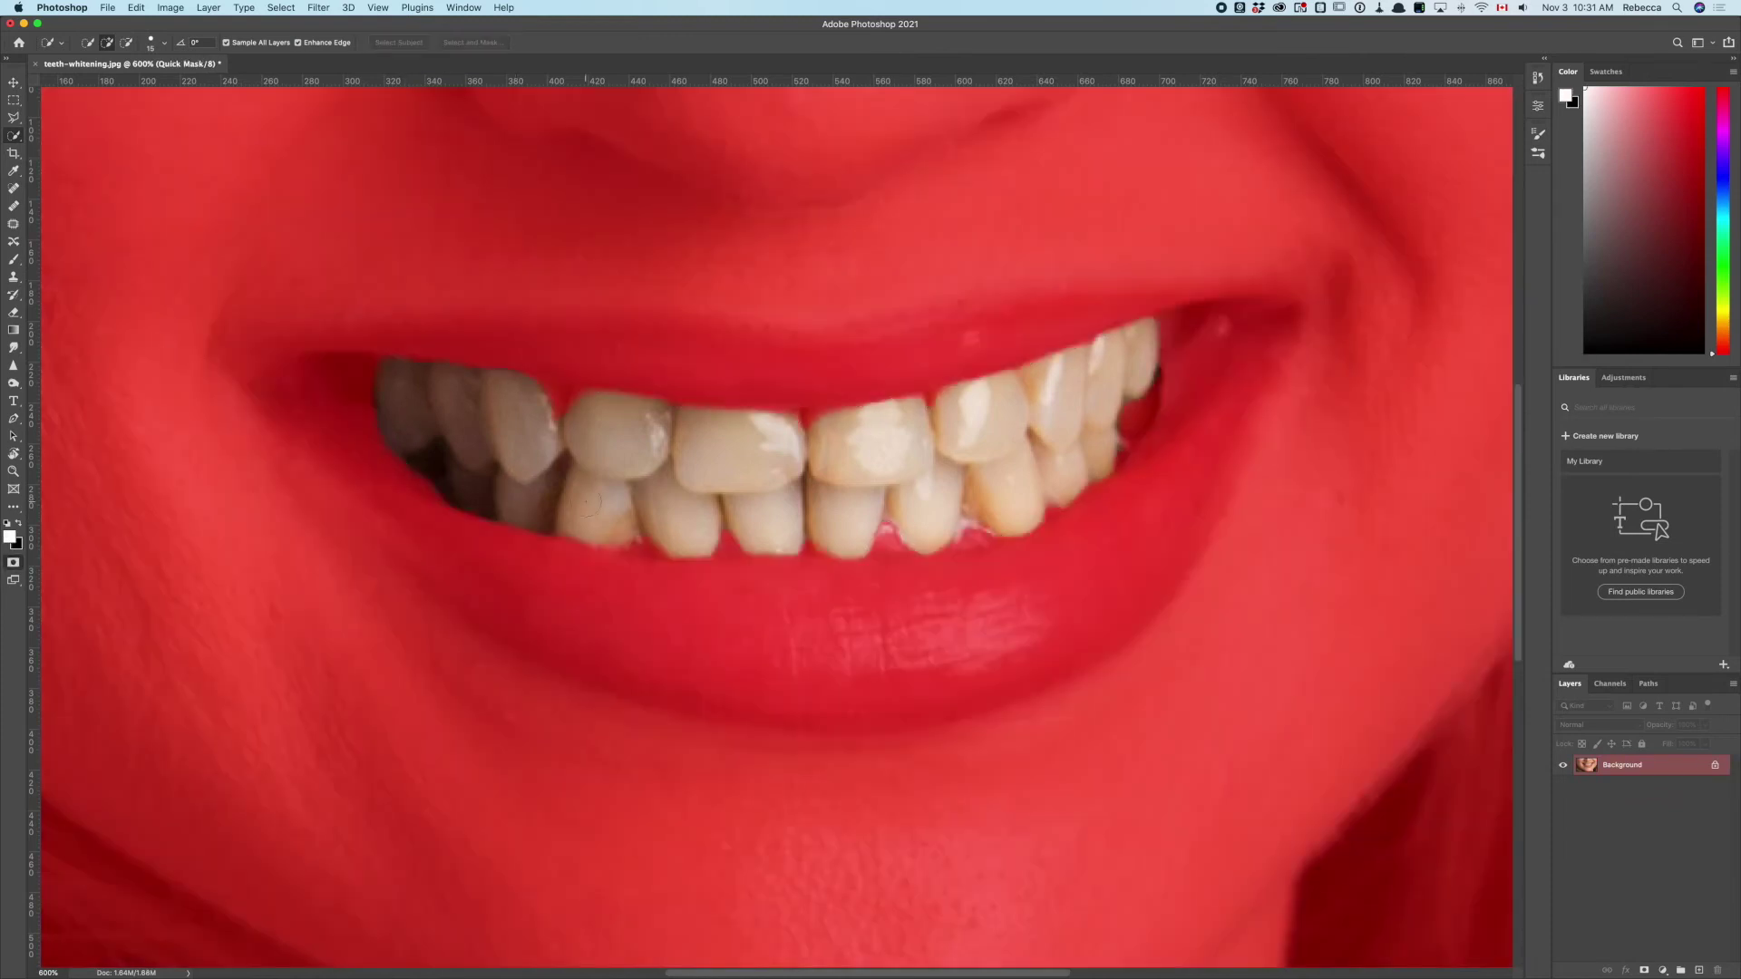
key(q)
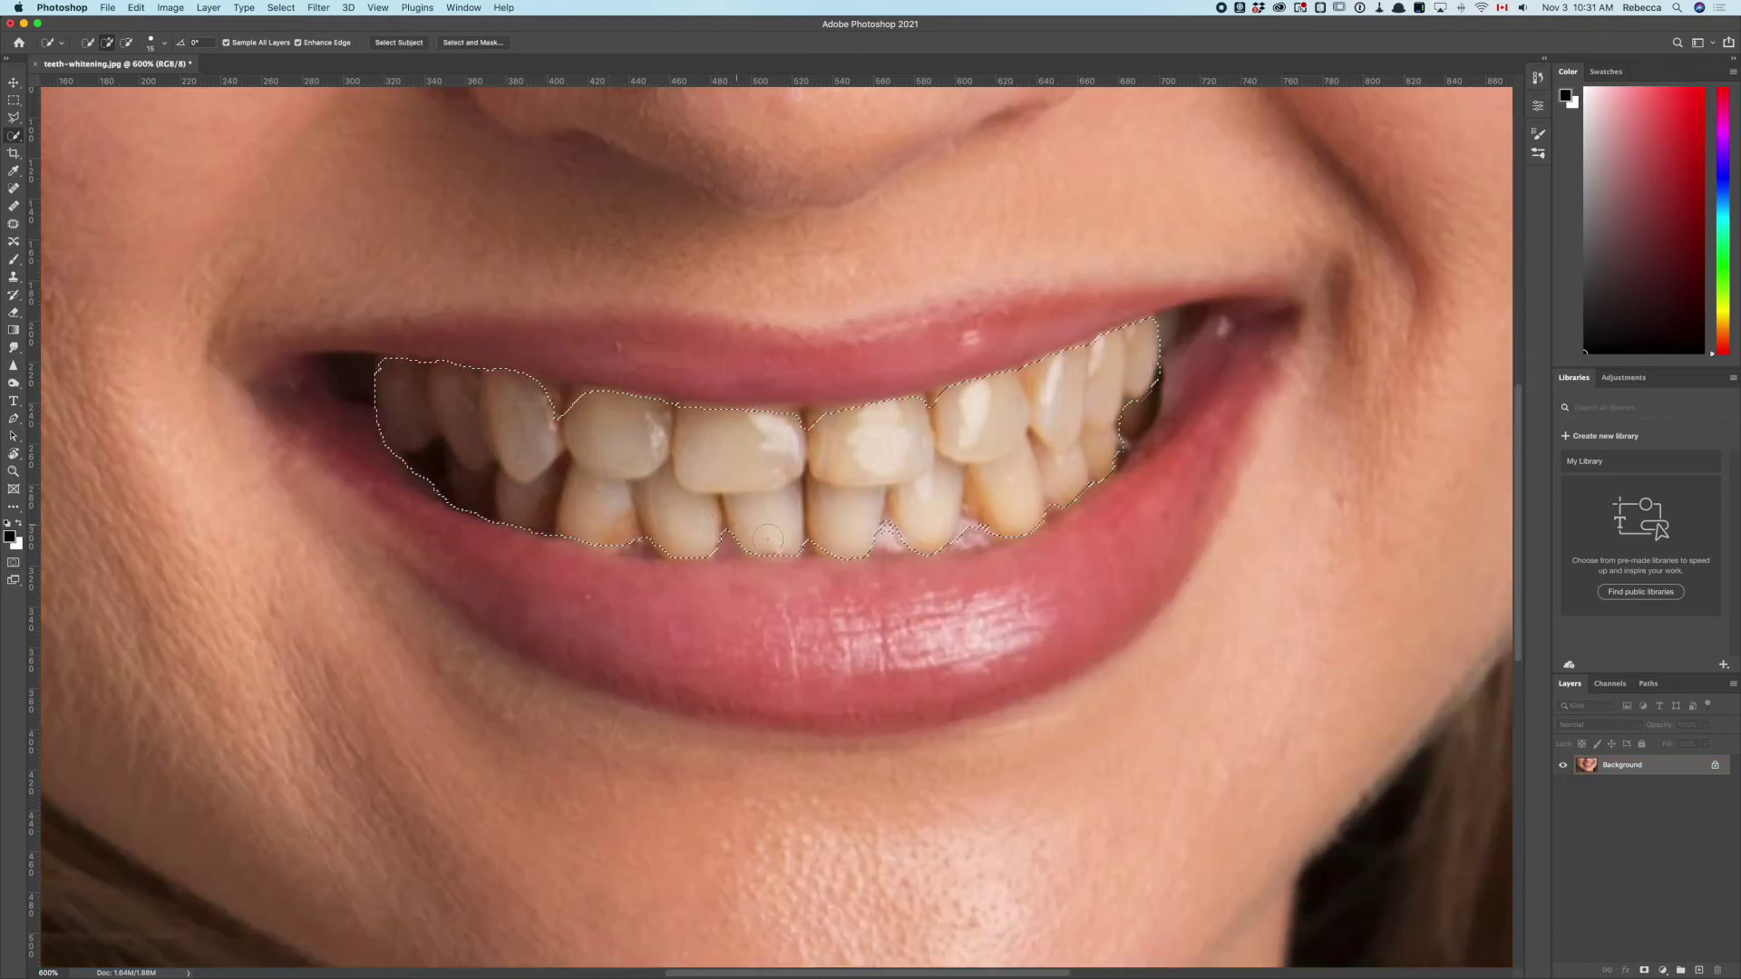
alt+click(818, 575)
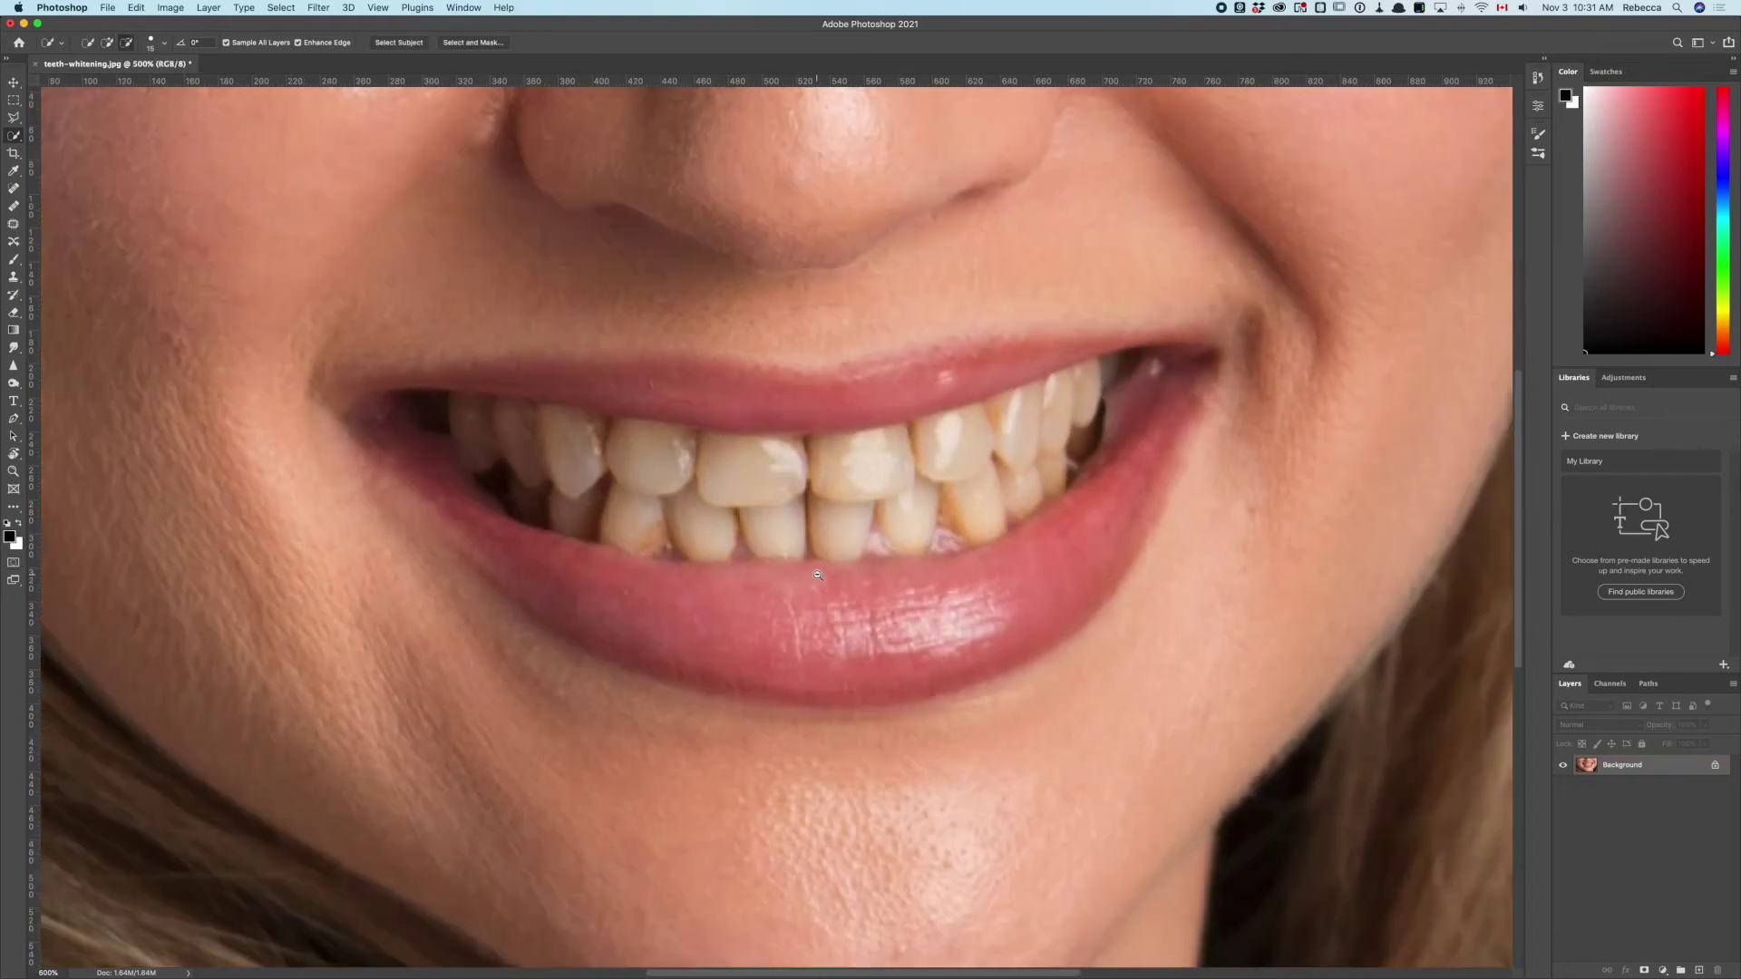
alt+click(818, 575)
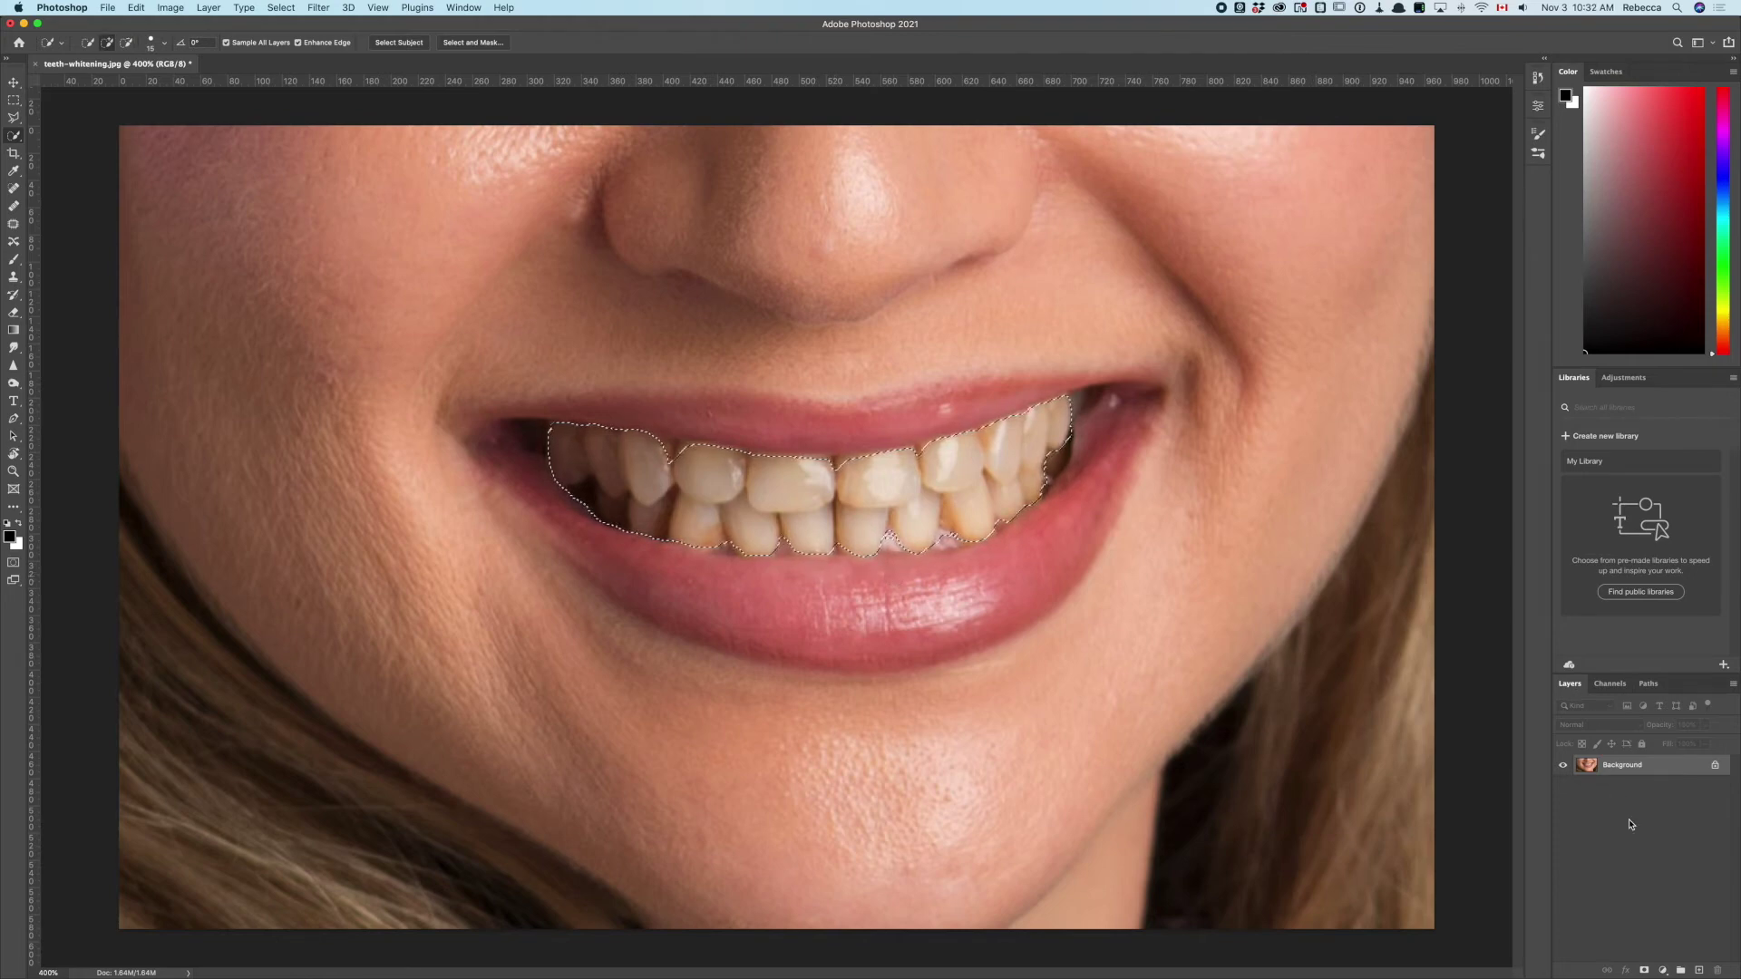
click(1662, 970)
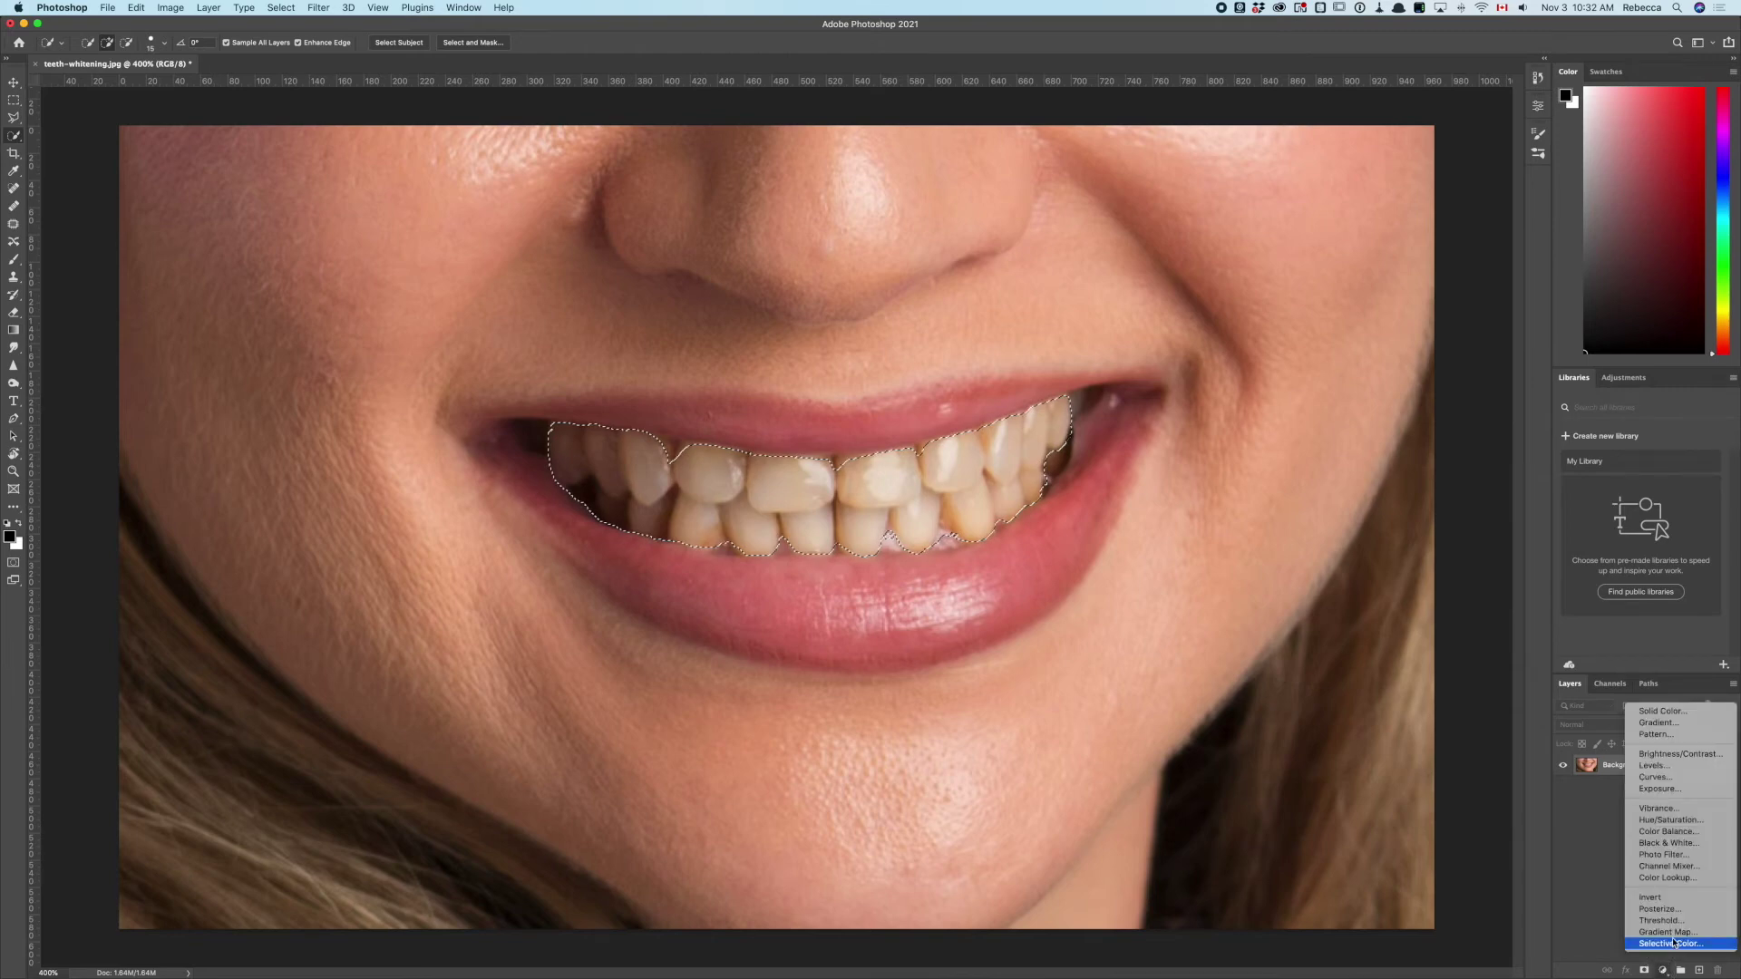
Add a Hue/Saturation adjustment layer that uses the teeth selection as its mask.
click(1671, 821)
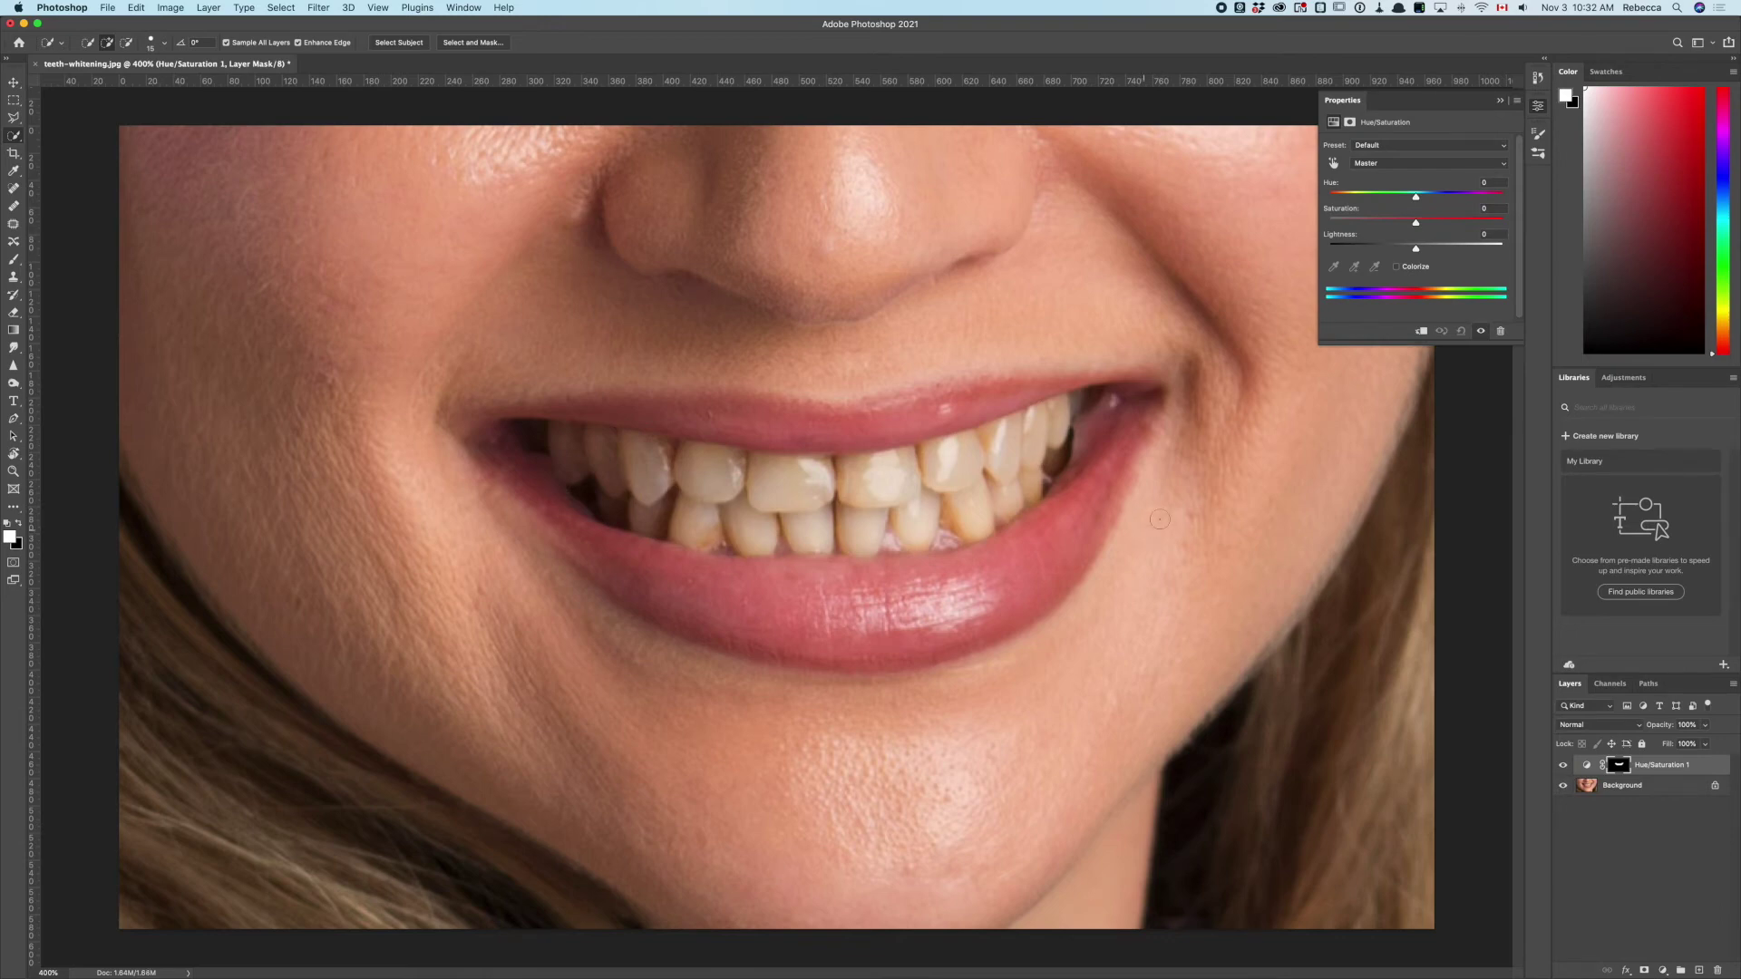
click(1388, 164)
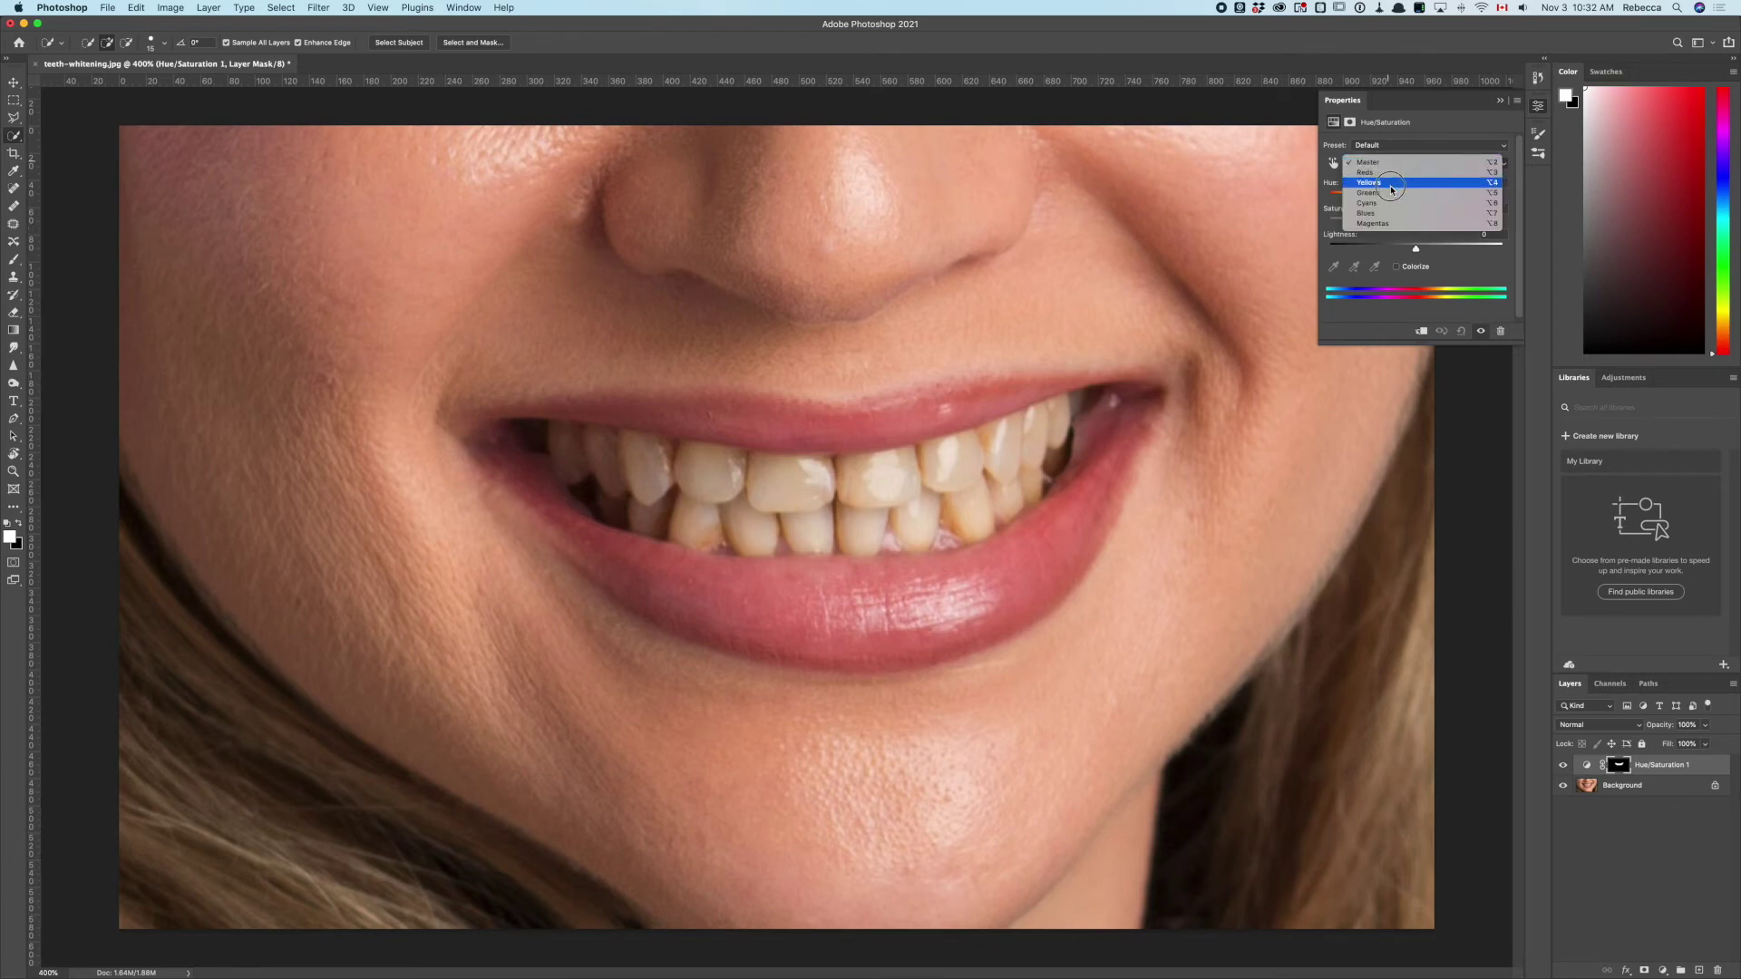
Set the Yellows channel to Saturation -65 and Lightness +40.
click(1392, 189)
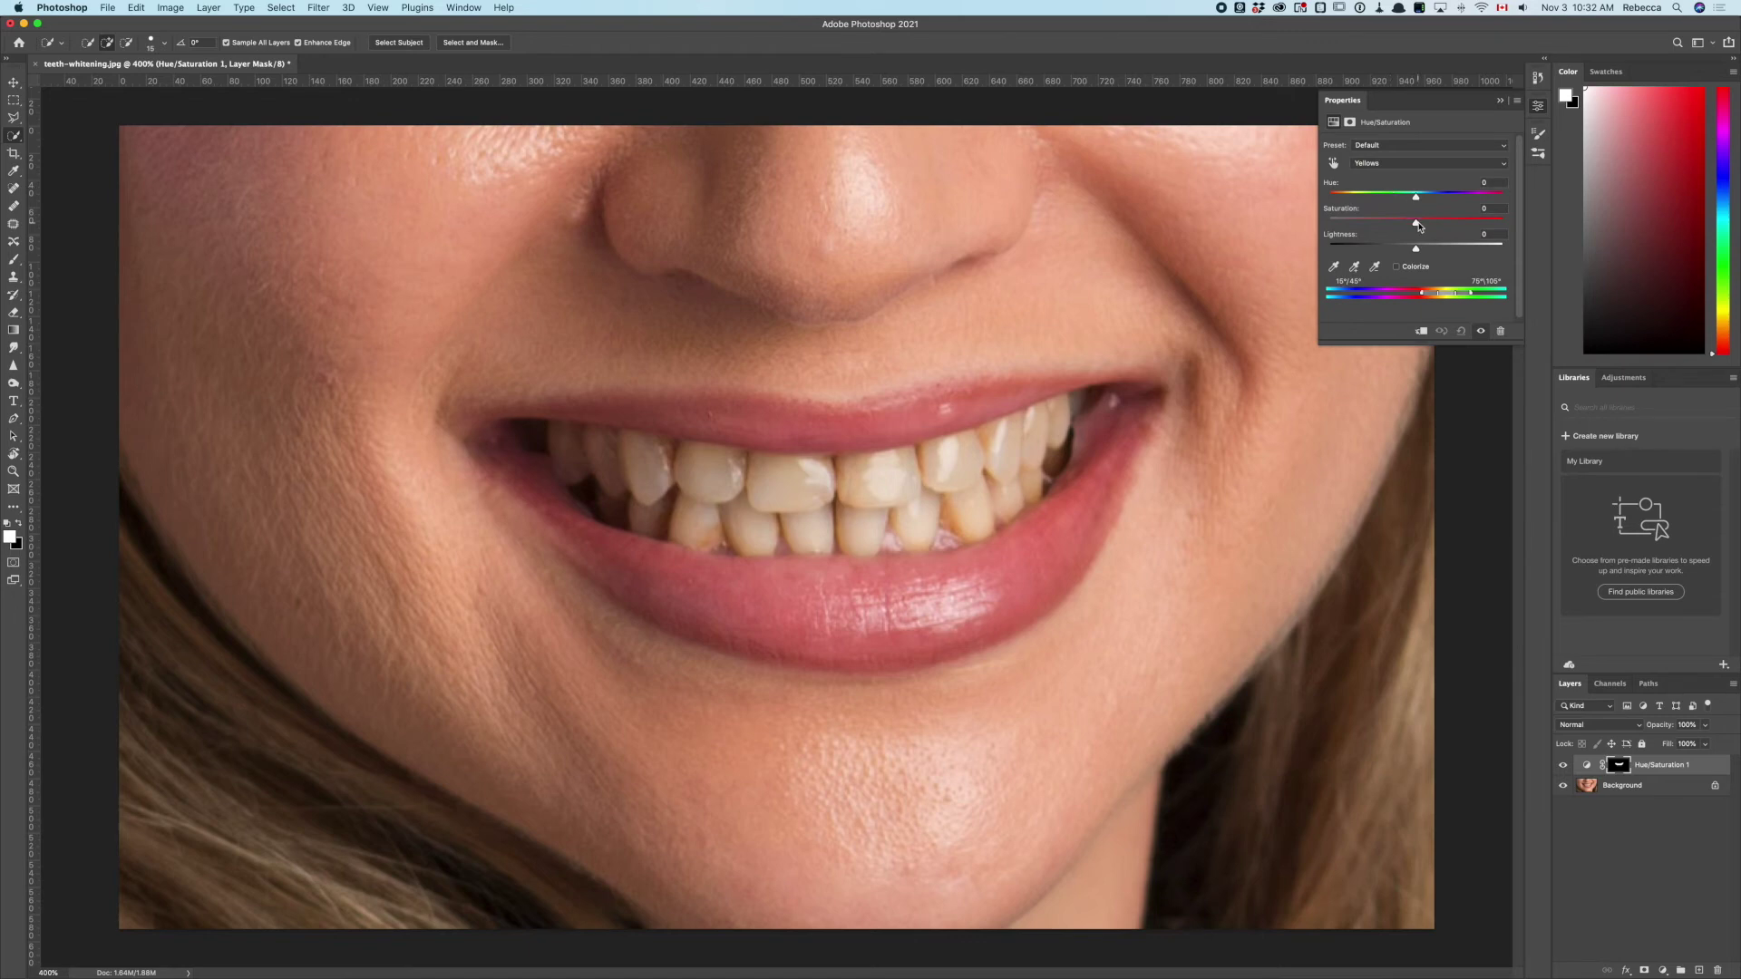
drag(1420, 227, 1359, 223)
mouse_move(1360, 223)
mouse_down()
mouse_move(1273, 219)
mouse_move(1360, 225)
mouse_up()
drag(1360, 225, 1452, 258)
Toggle the adjustment layer off and on to compare the whitened teeth with the original.
click(1563, 766)
click(1564, 767)
click(1563, 766)
click(1564, 767)
key(x)
click(1422, 403)
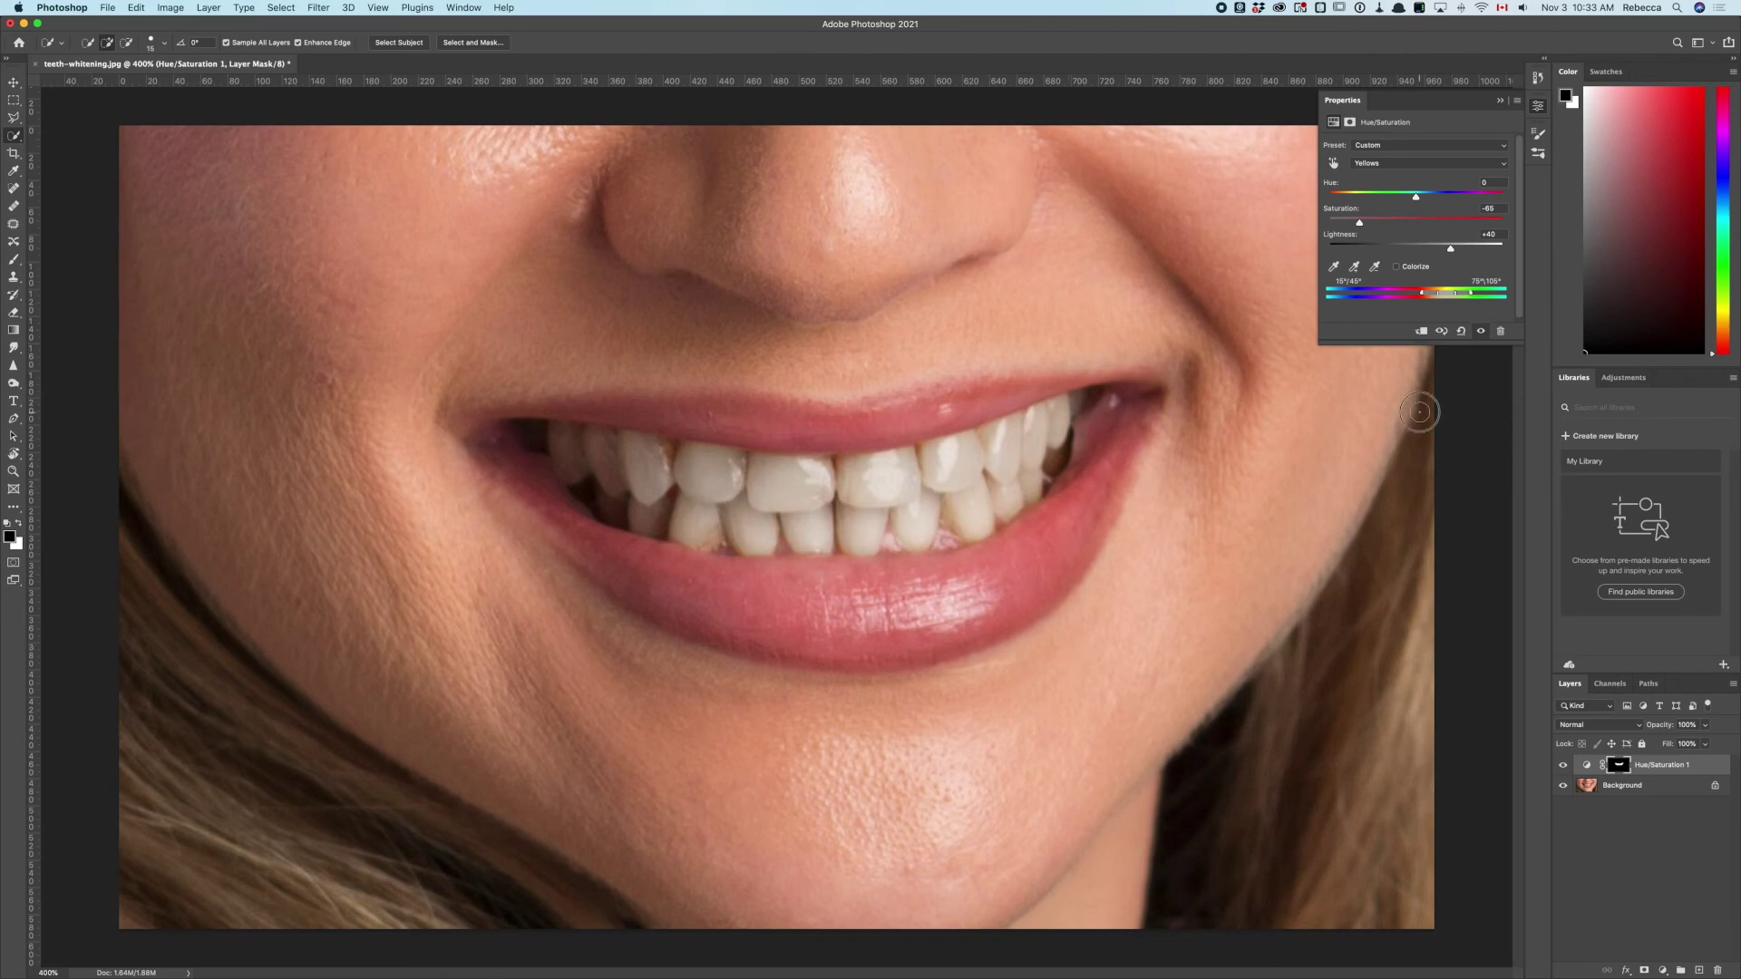
click(1396, 165)
On the Master channel, try then undo a desaturation, and raise Lightness to +10.
click(1397, 146)
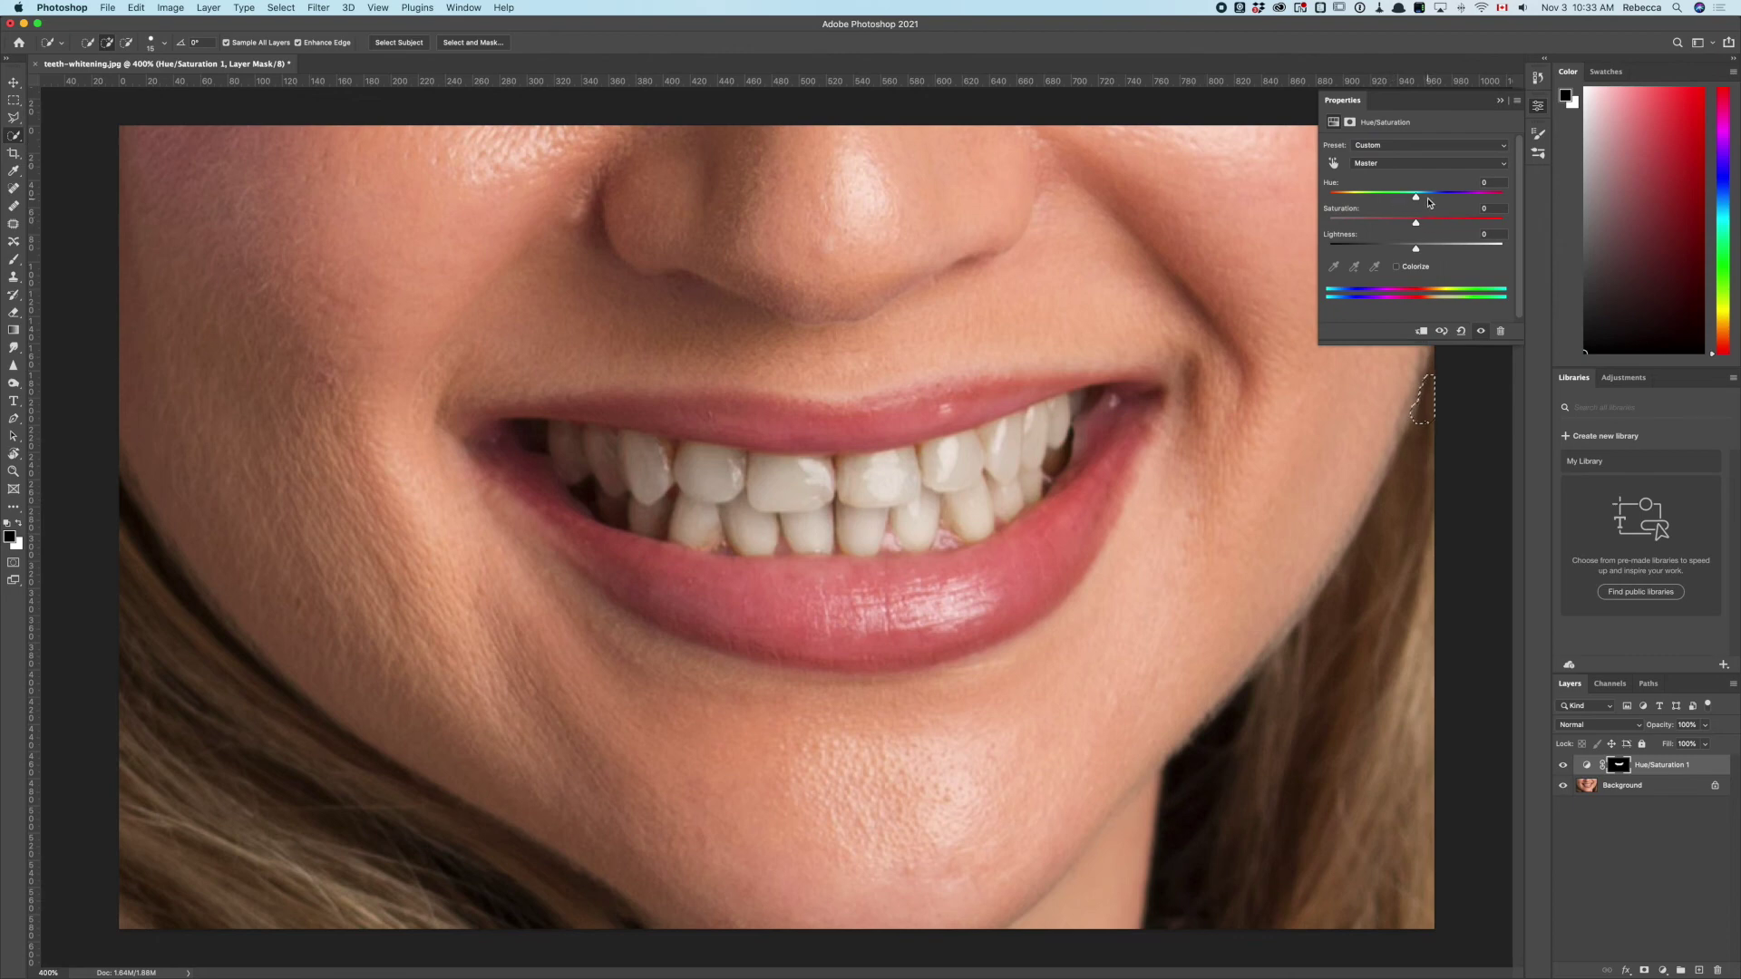
drag(1415, 222, 1314, 219)
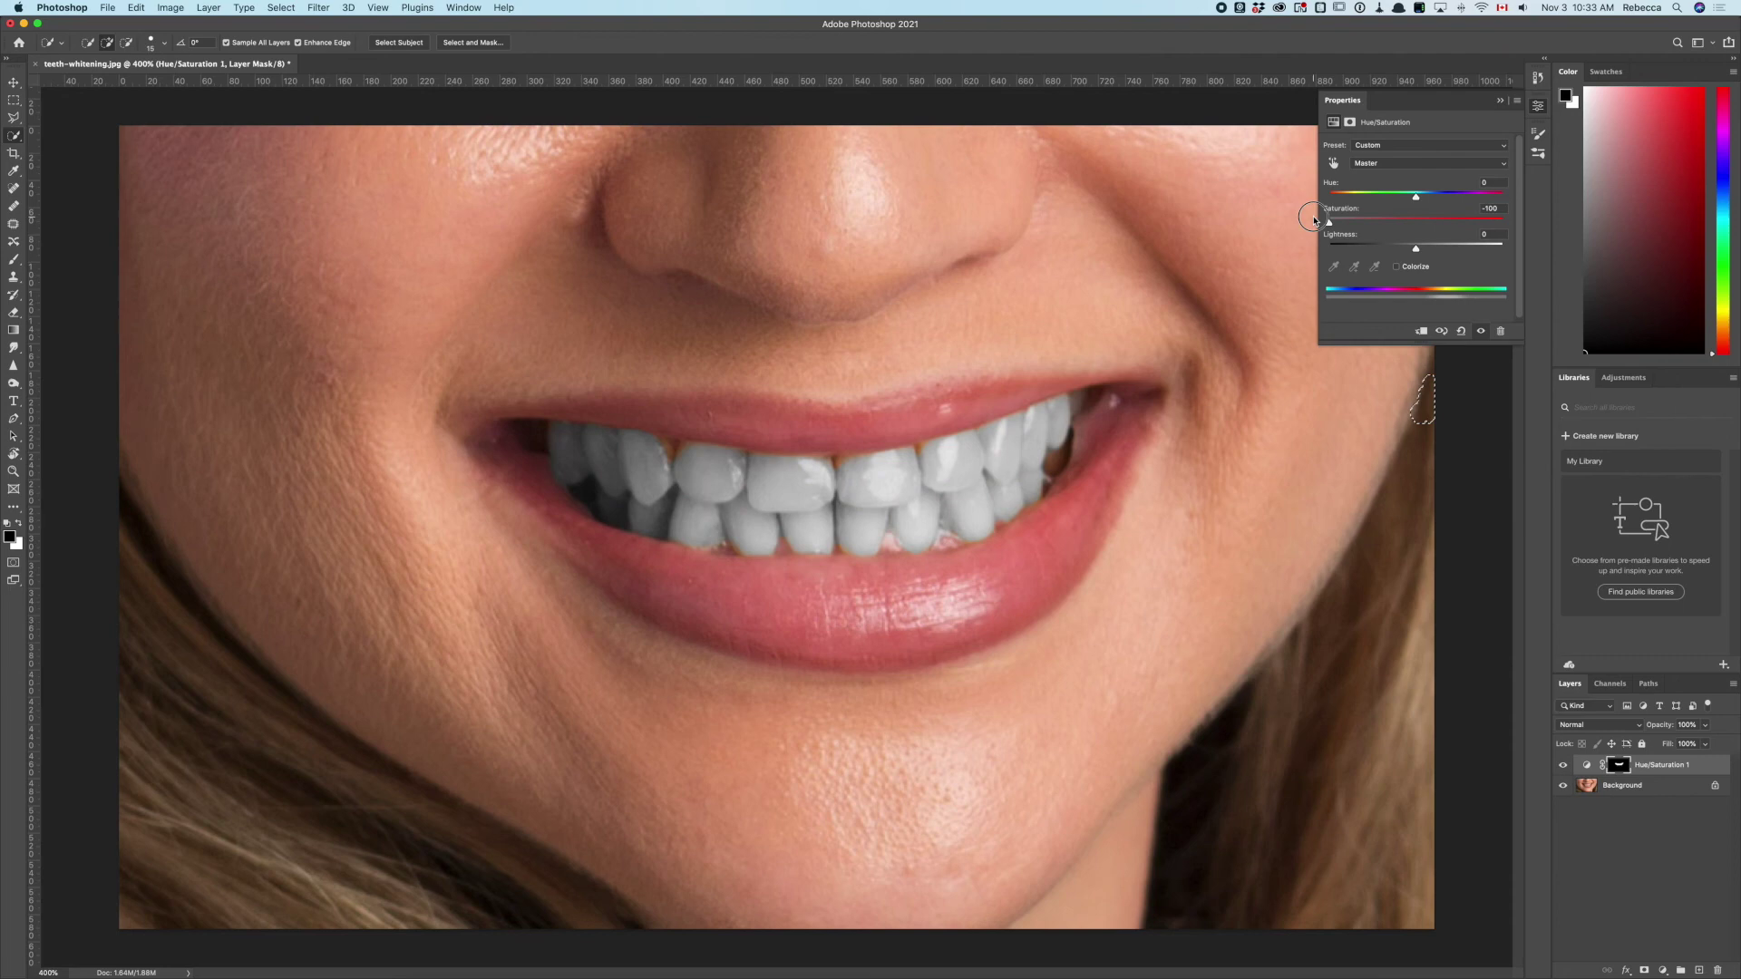
key(super+z)
drag(1415, 248, 1425, 253)
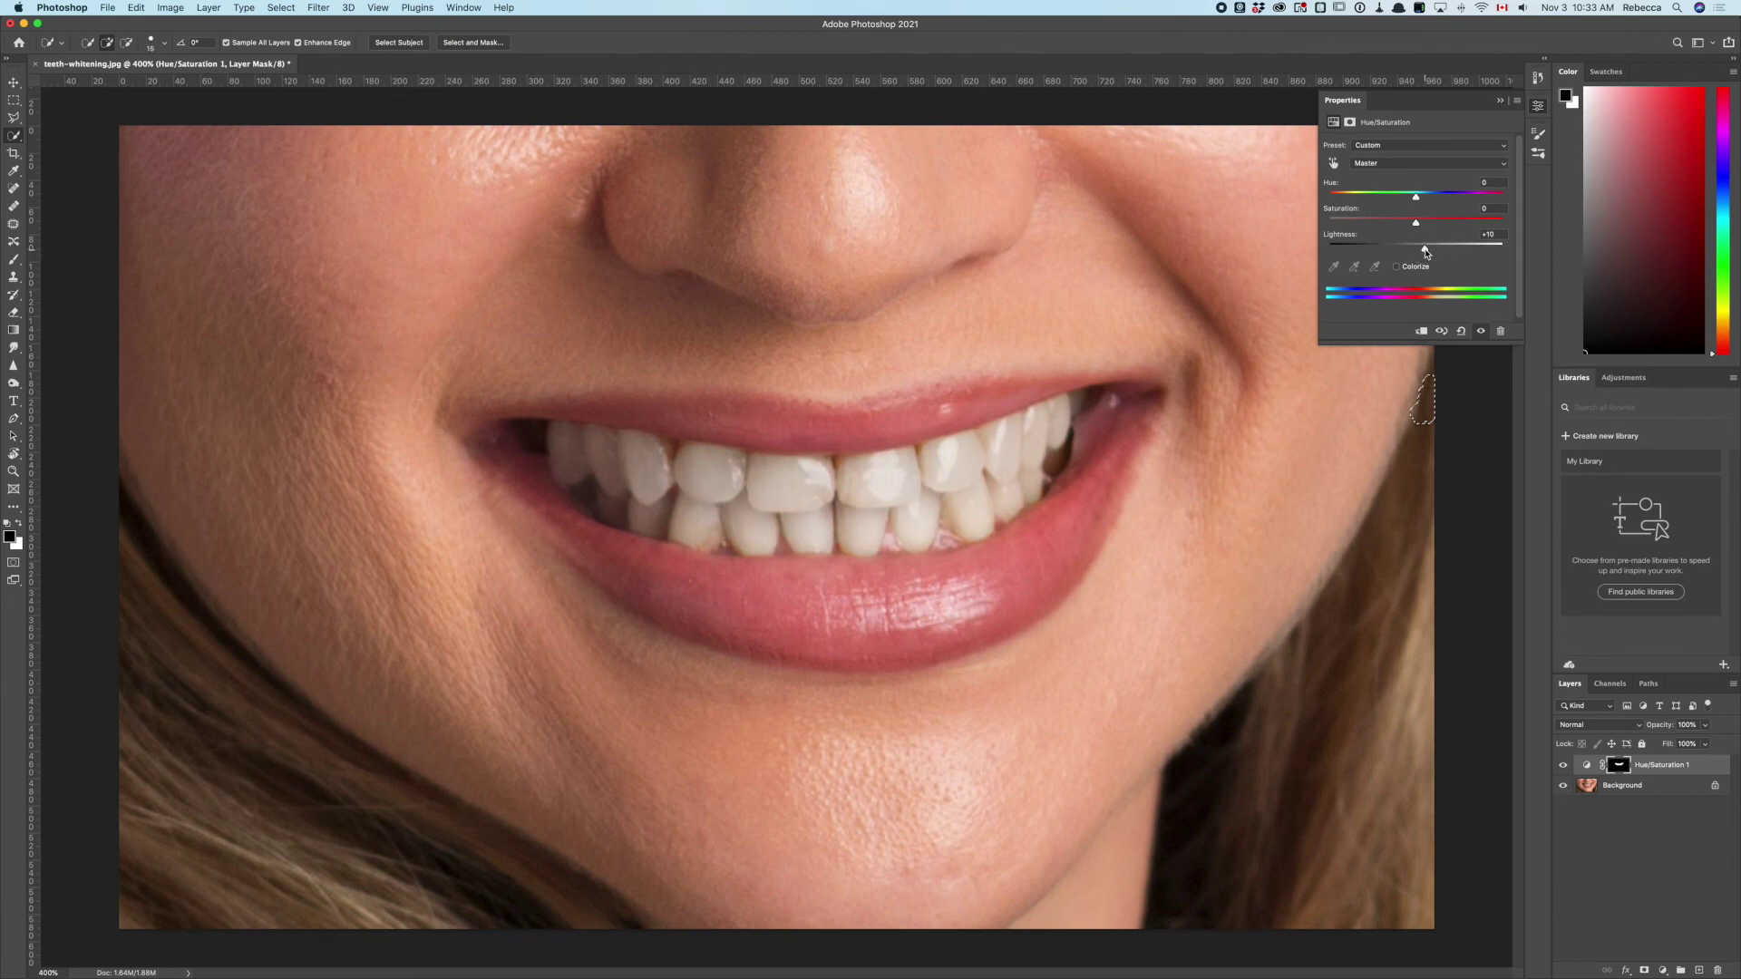
click(1617, 766)
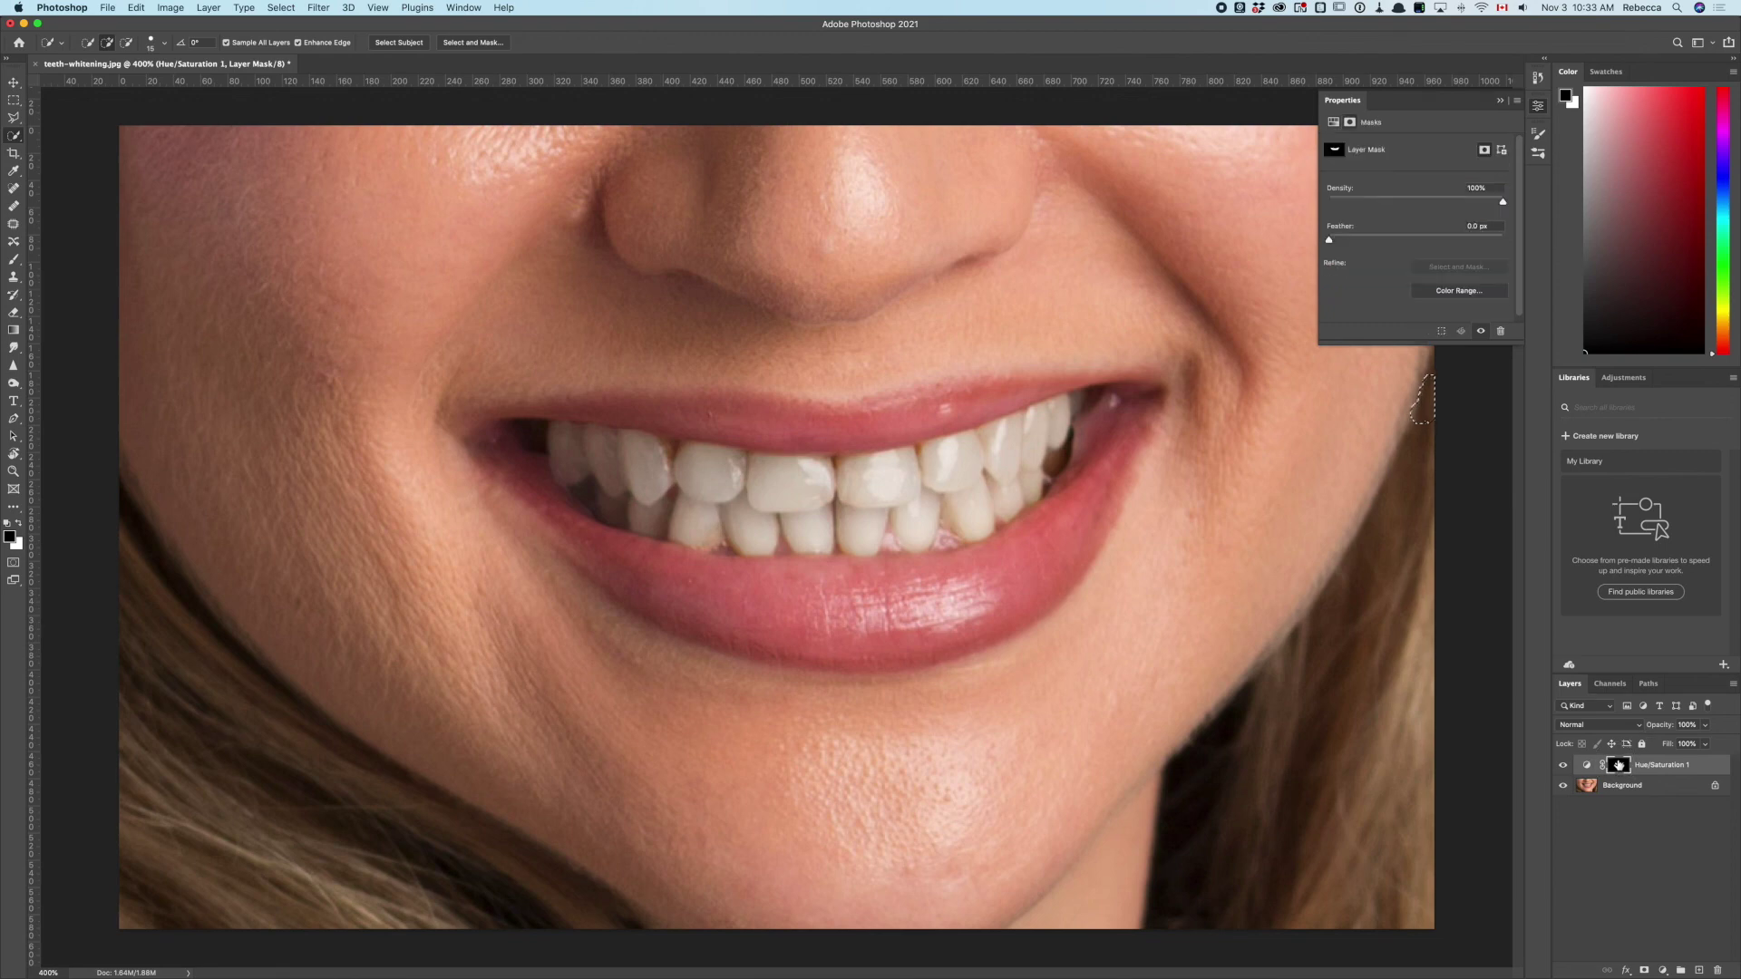
Clear the stray selection and show the teeth mask zoomed in on the lower tooth edge.
key(super+d)
alt+click(1620, 767)
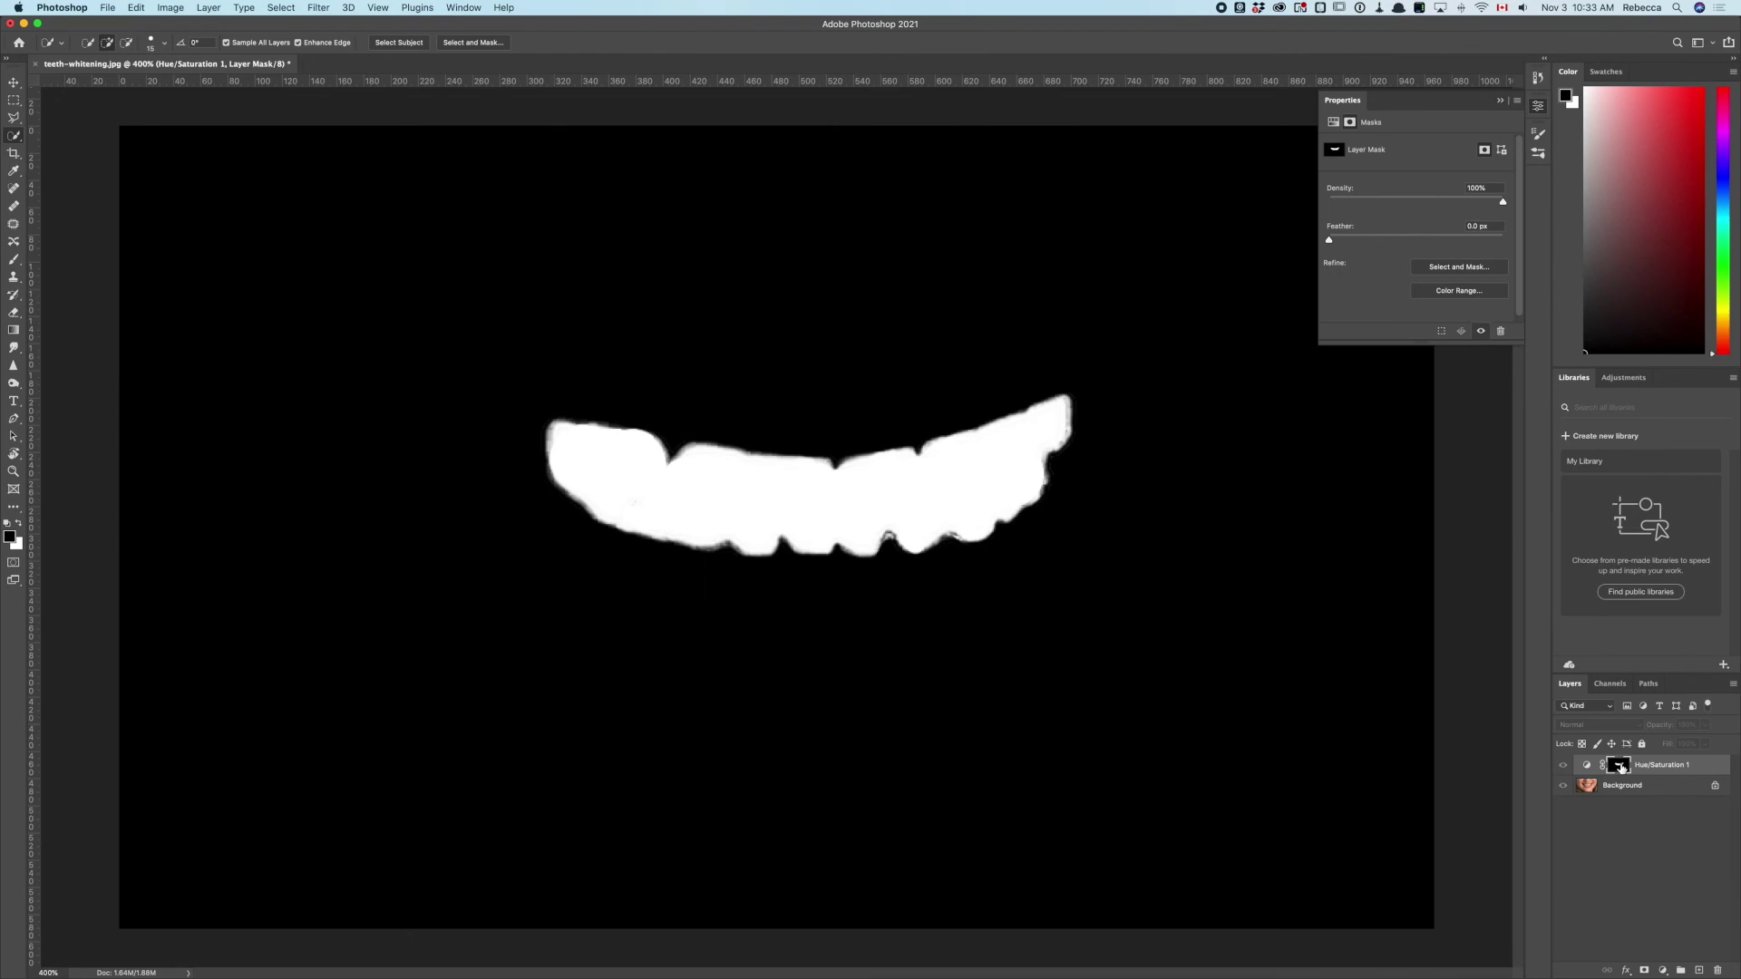
key(x)
super+click(925, 540)
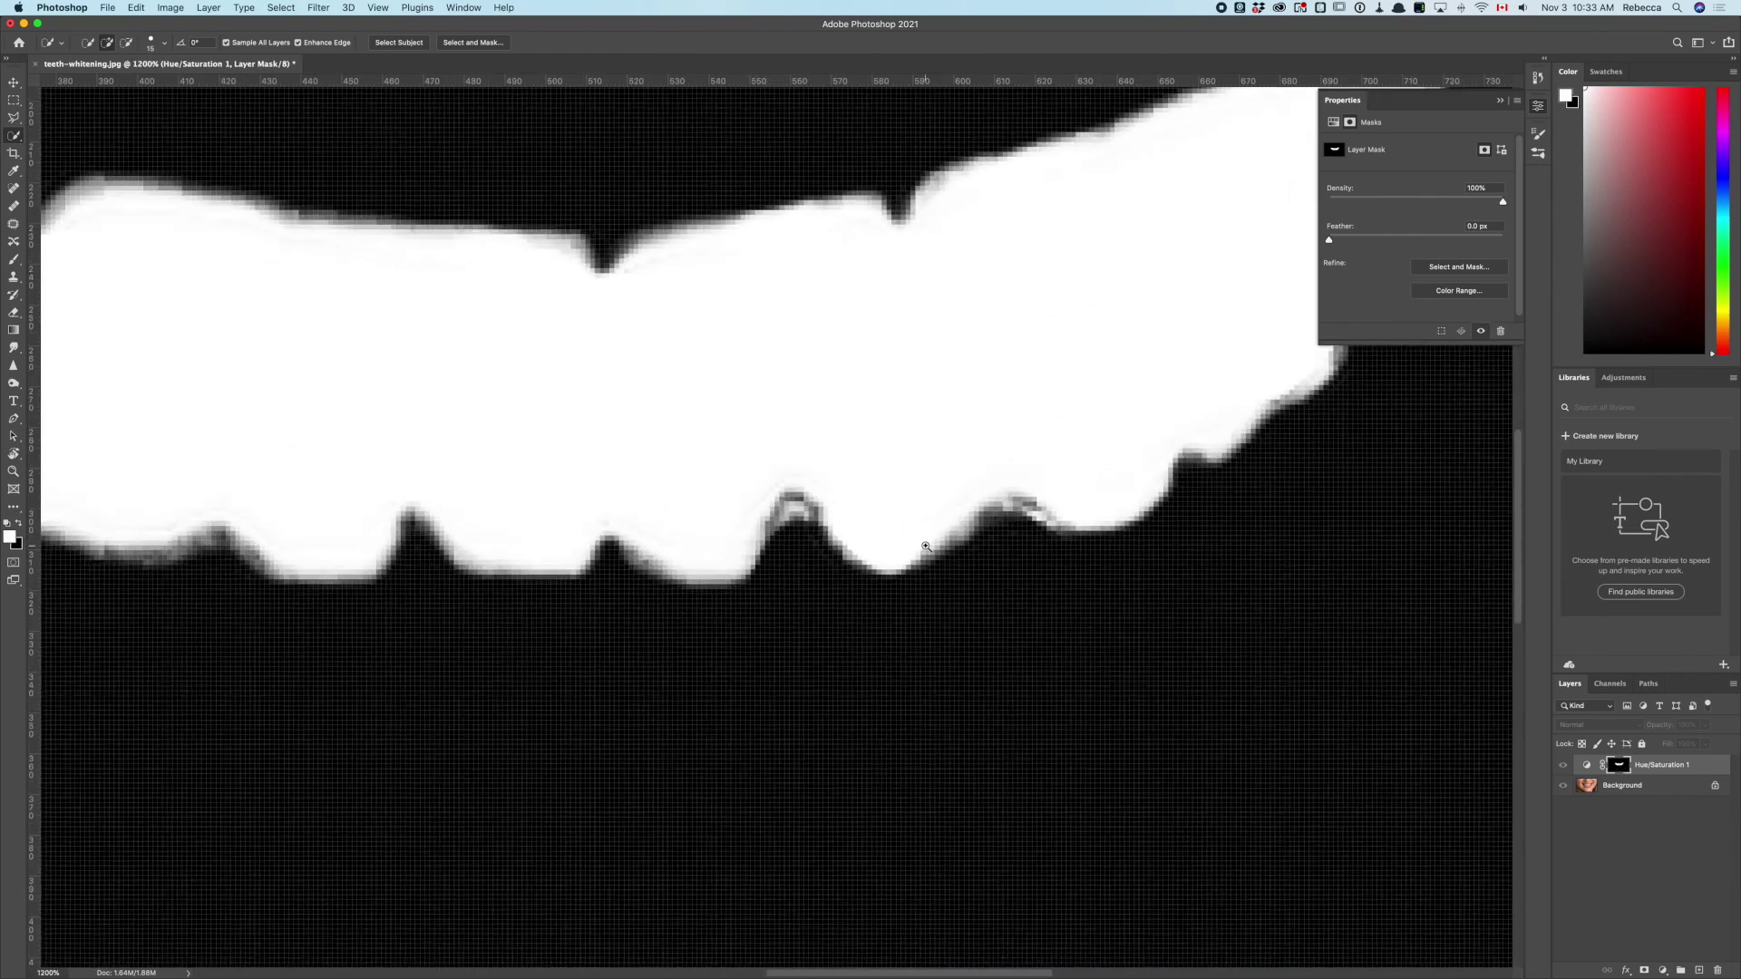
super+click(925, 546)
Paint the grey fringe at the lower tooth tip black with a small brush, then exit mask view.
key(b)
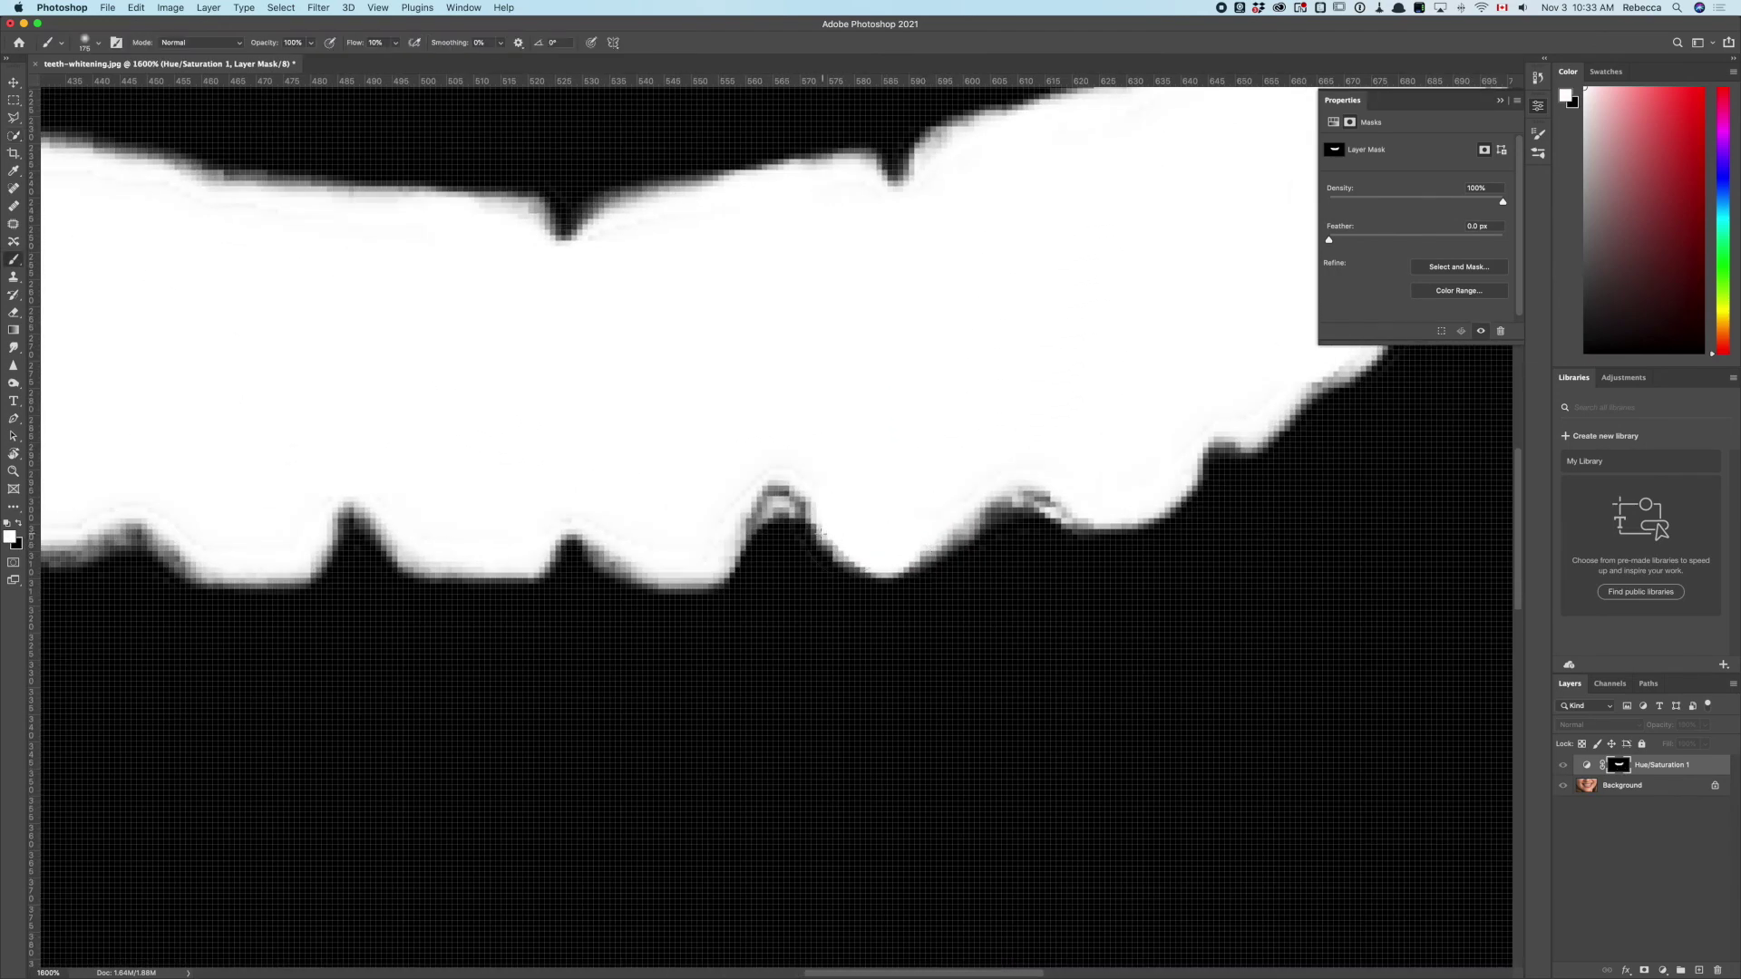
key(x)
key(bracketleft)
key(bracketleft)
key(bracketleft)
key(bracketleft)
key(bracketleft)
key(bracketleft)
key(bracketleft)
key(bracketleft)
key(bracketleft)
key(bracketleft)
key(bracketleft)
key(bracketleft)
key(bracketleft)
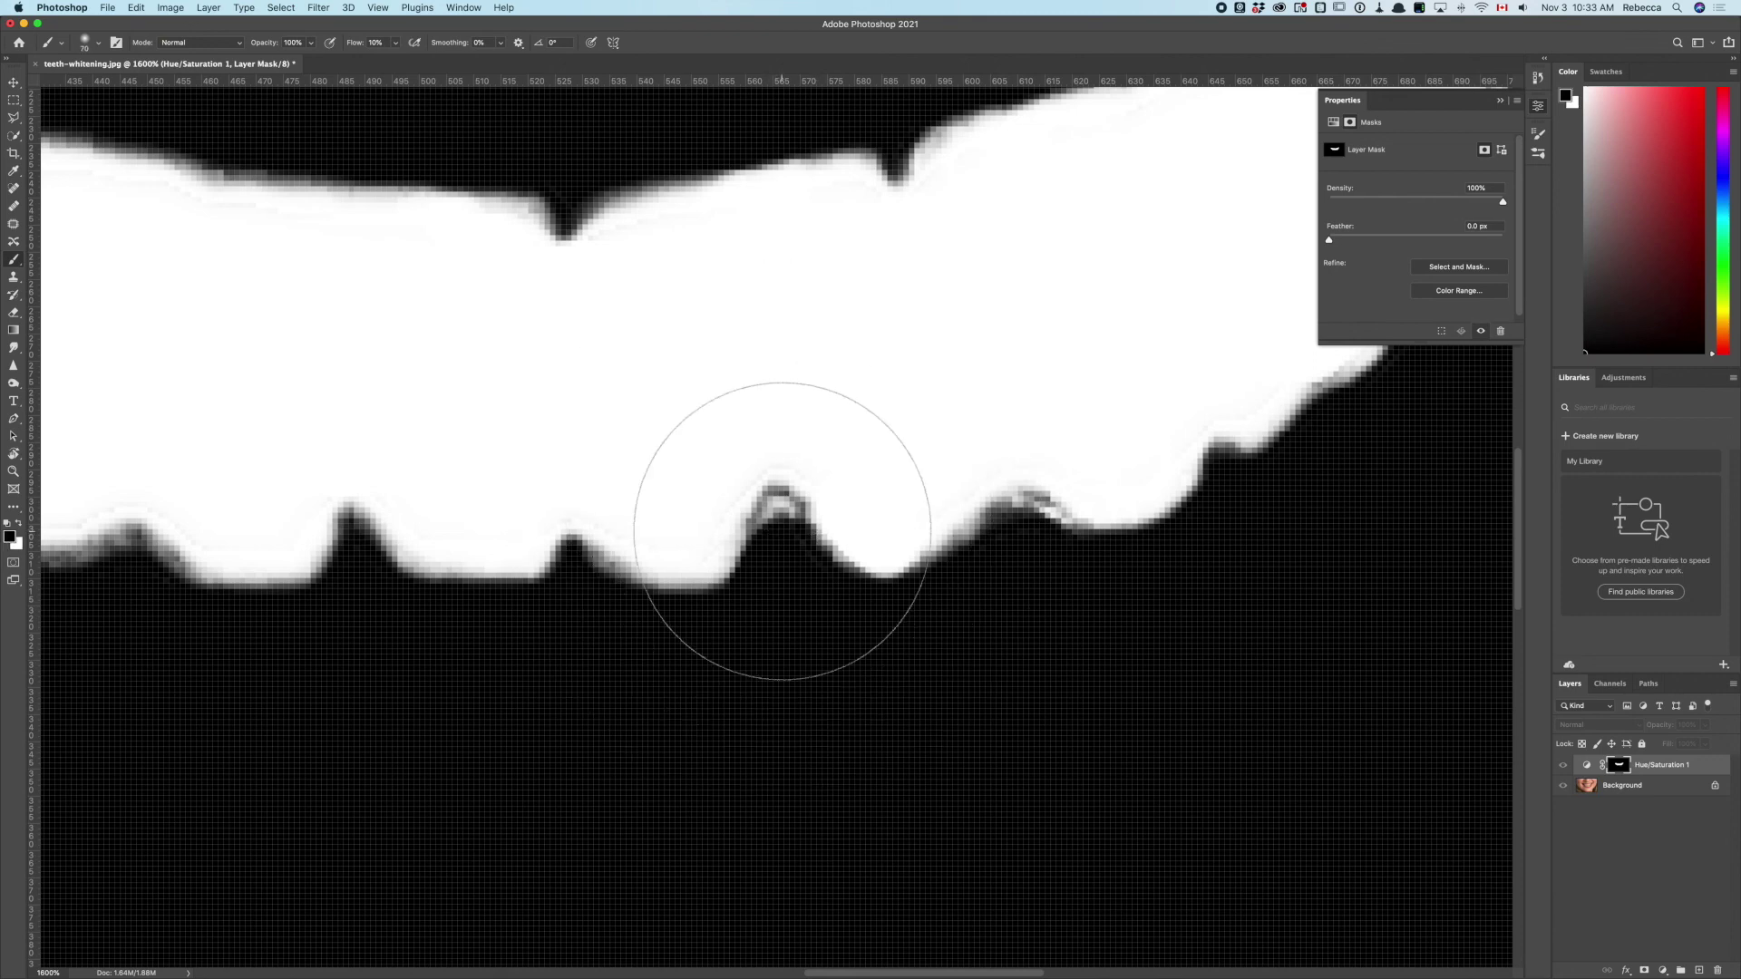
drag(781, 529, 785, 508)
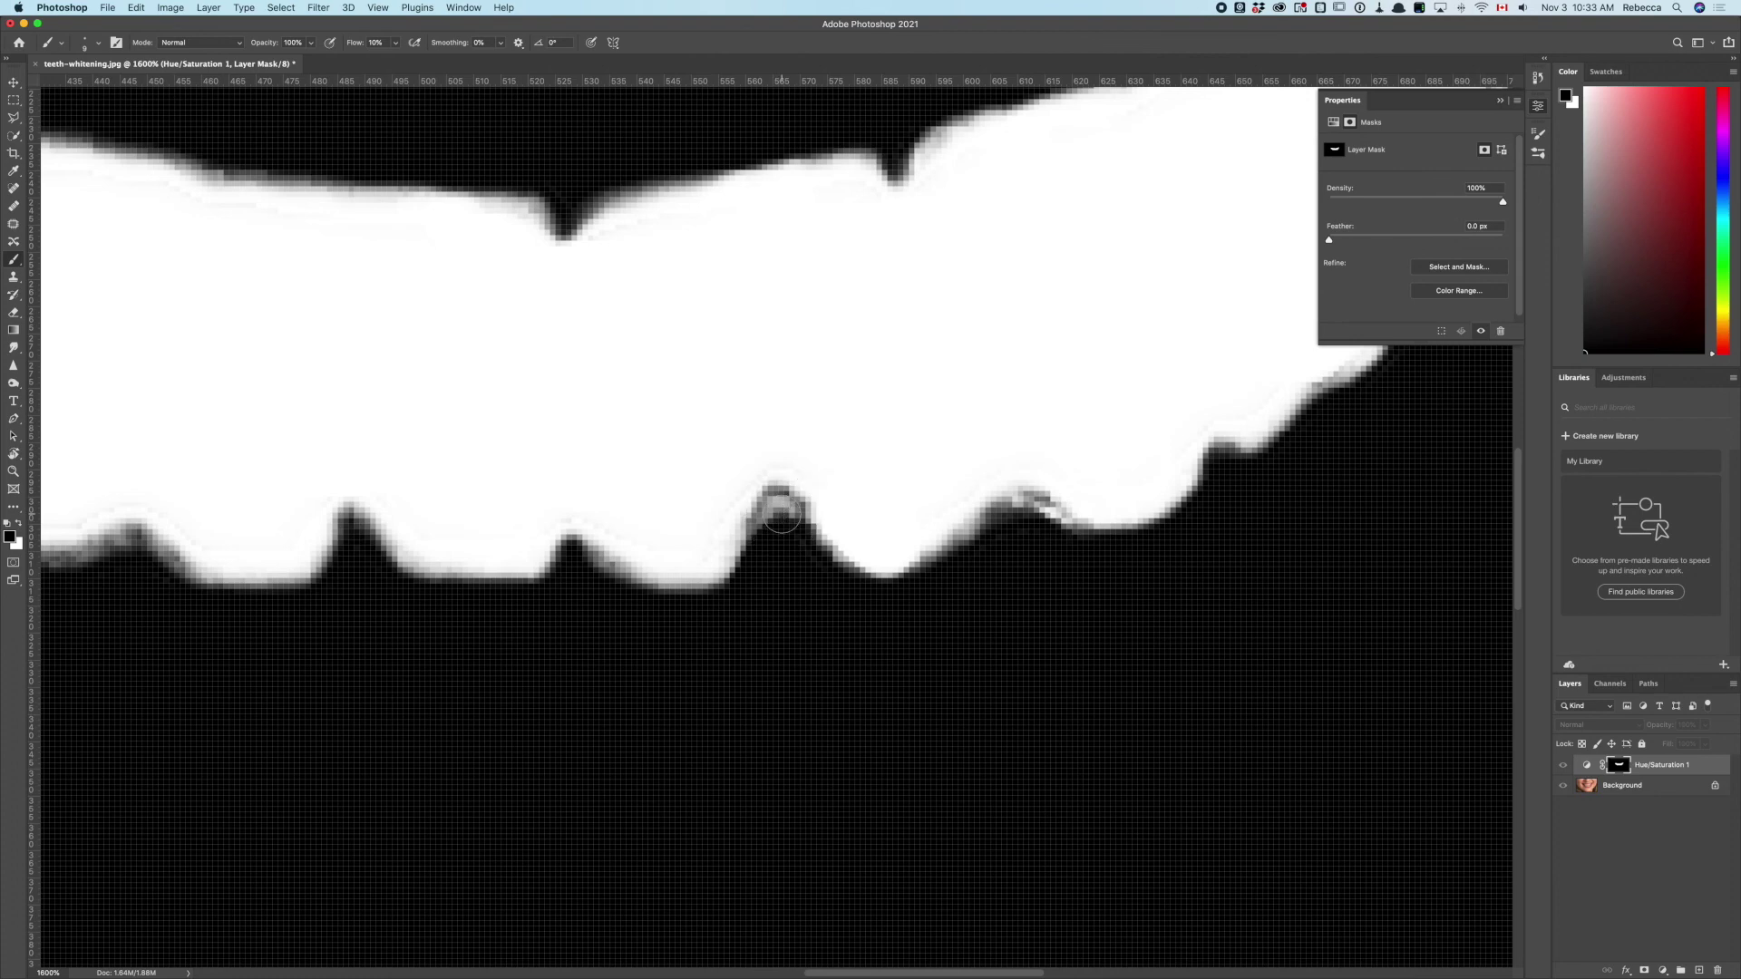
drag(782, 515, 785, 522)
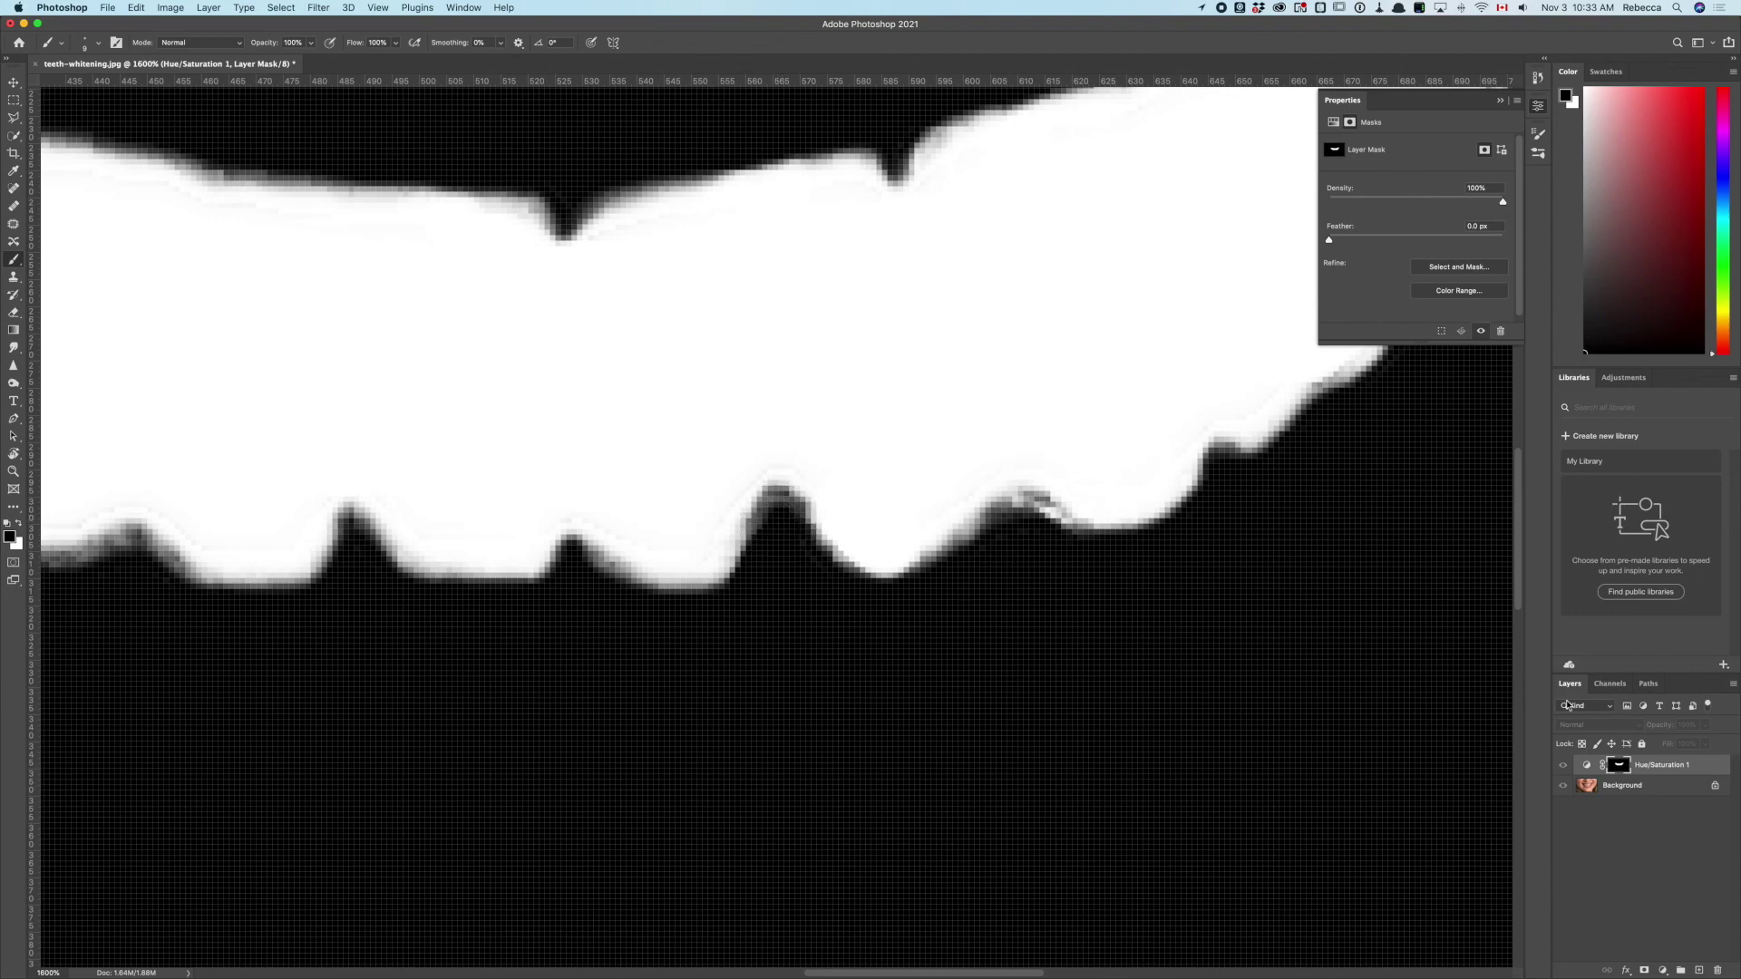
alt+click(1620, 767)
Zoom out and toggle the adjustment layer off and on to compare the whitened smile.
scroll(951, 542, down, 5)
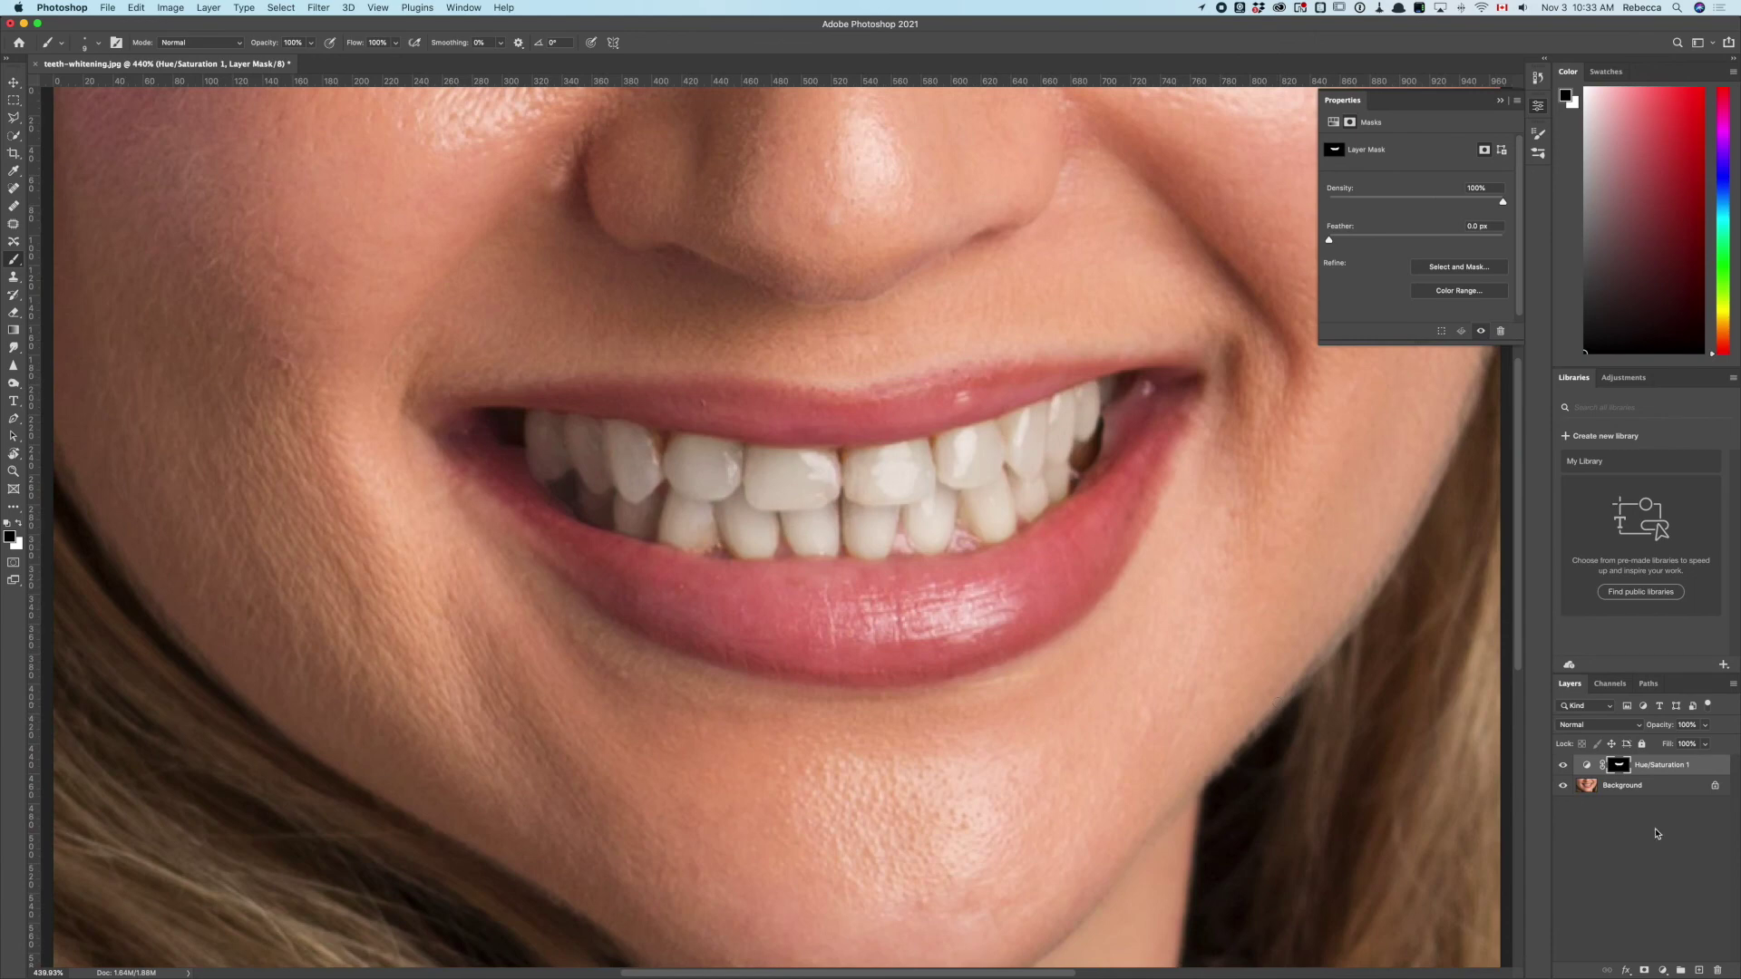
click(1564, 767)
click(1563, 768)
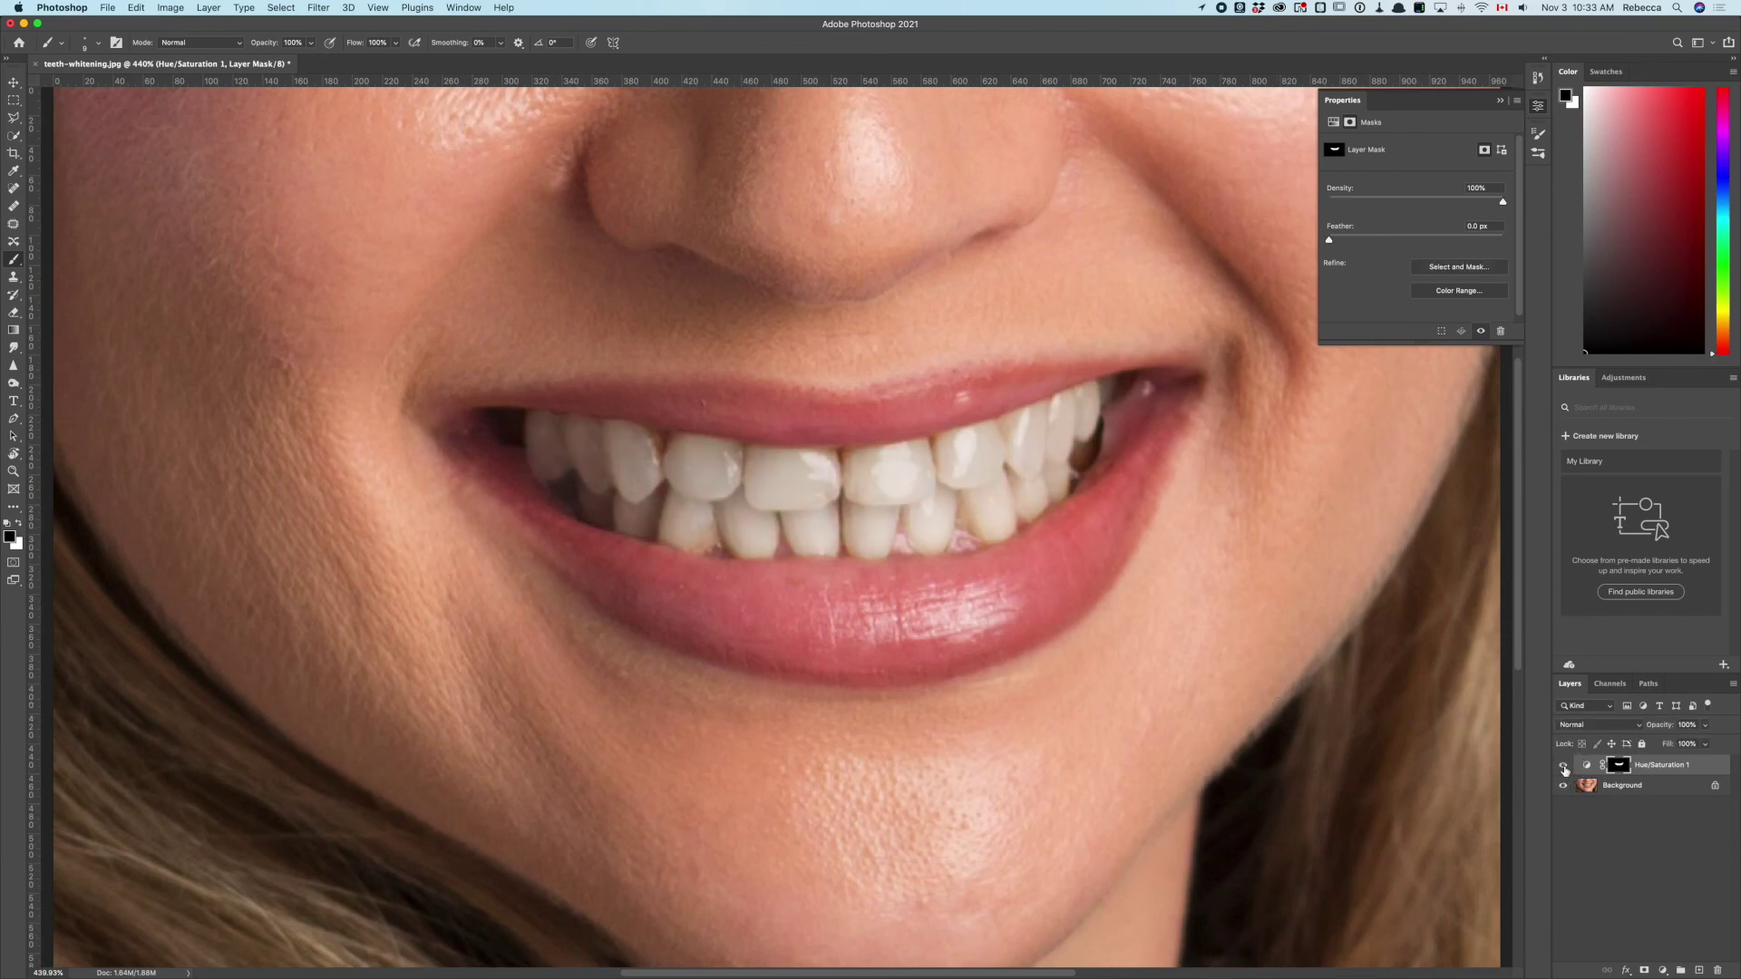